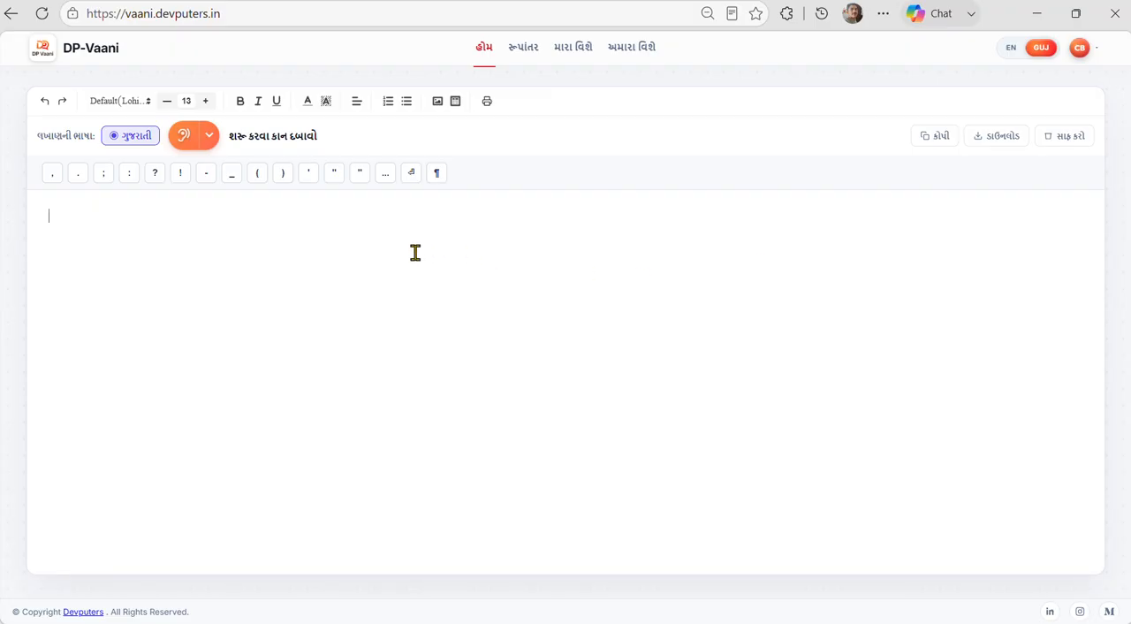
left_click_drag(222, 13, 45, 10)
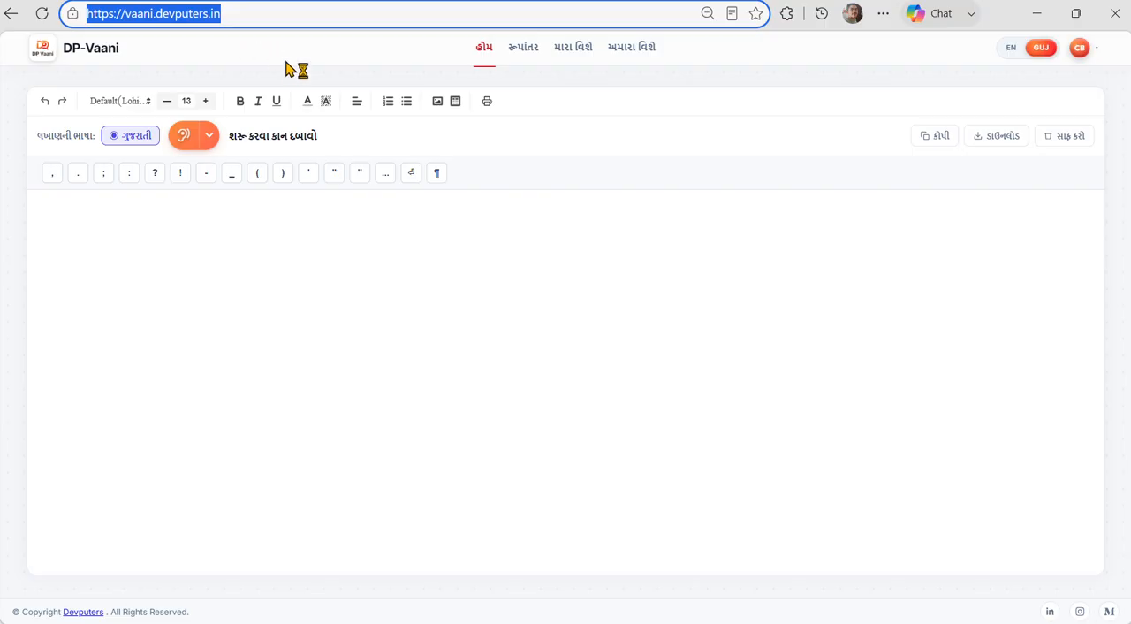
left_click(270, 10)
left_click_drag(214, 10, 124, 12)
left_click(136, 237)
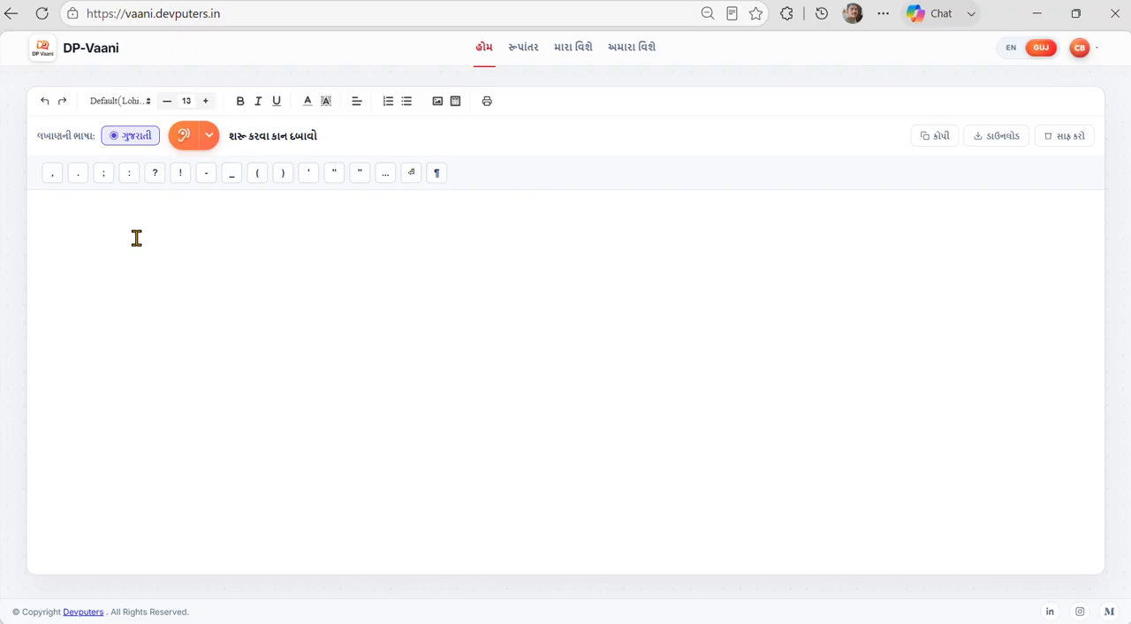
left_click(1080, 50)
left_click(646, 308)
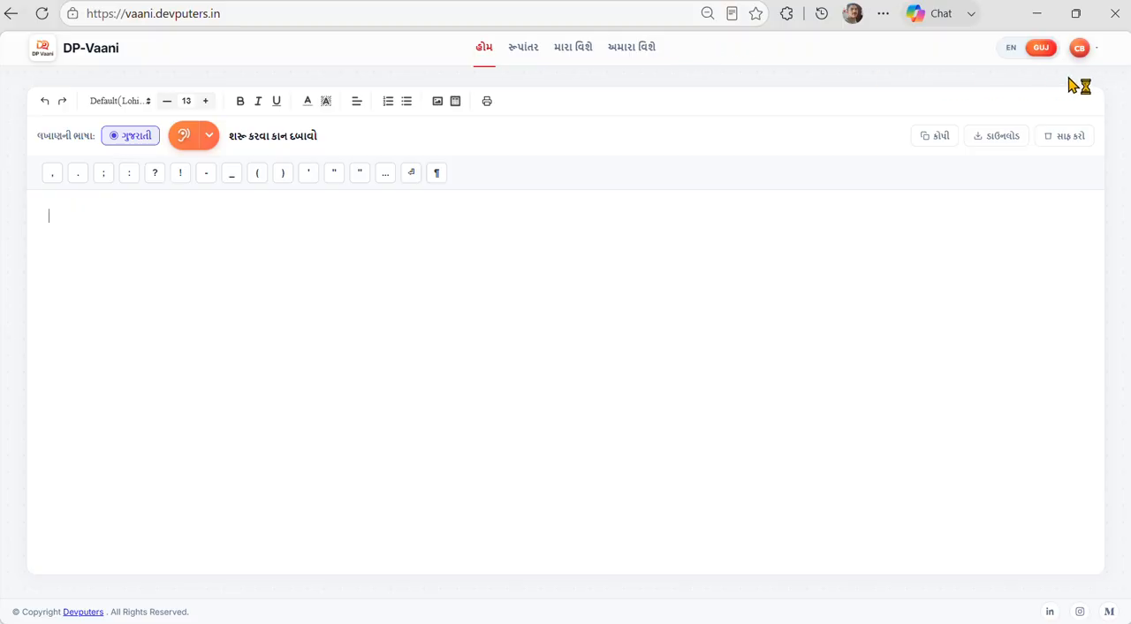
left_click(1080, 48)
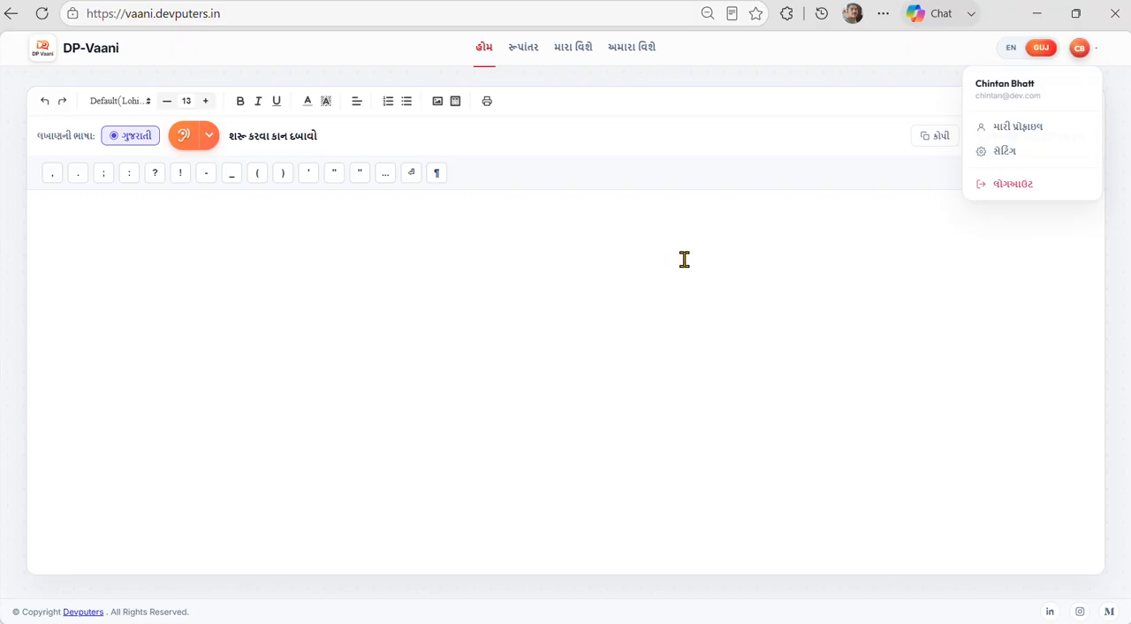
Check which microphone is selected for dictation and close the device list.
left_click(183, 138)
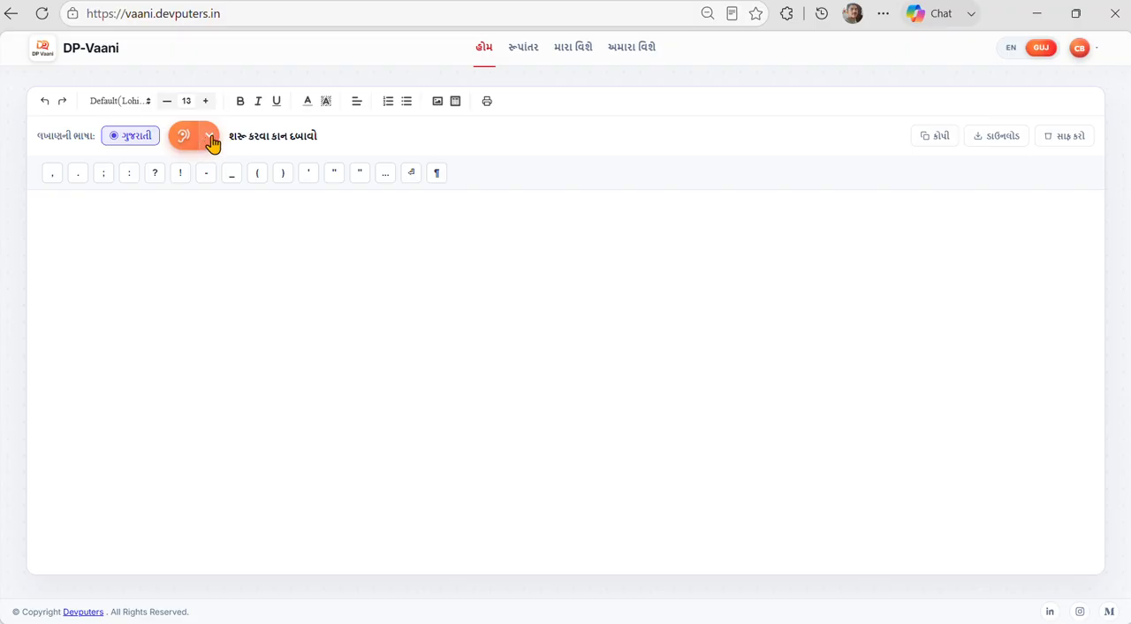
left_click(211, 139)
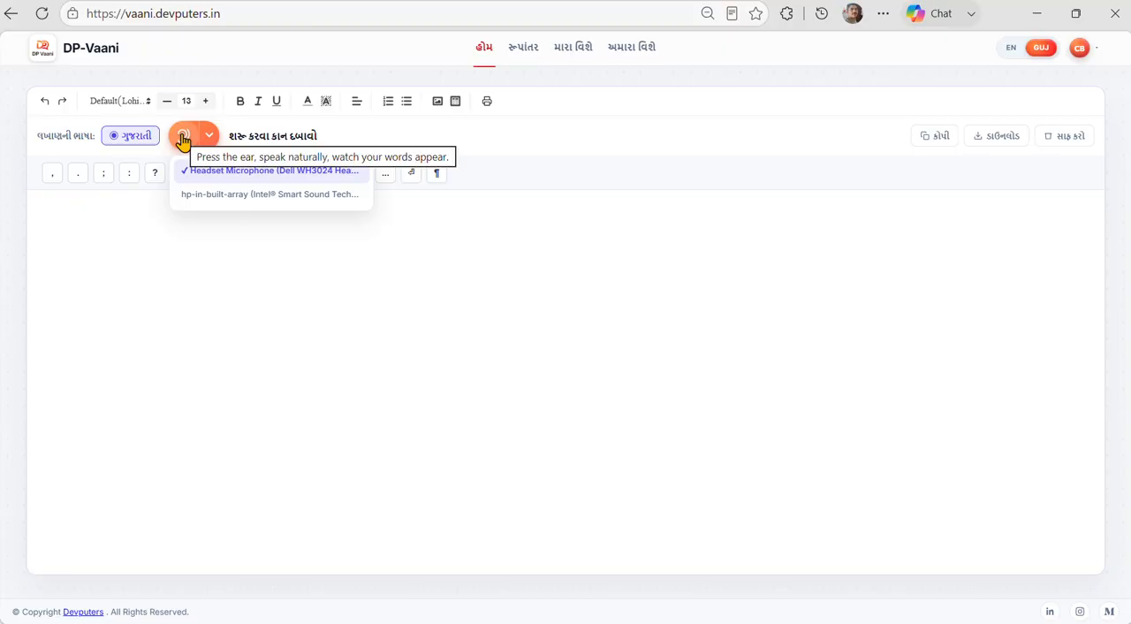
left_click(104, 227)
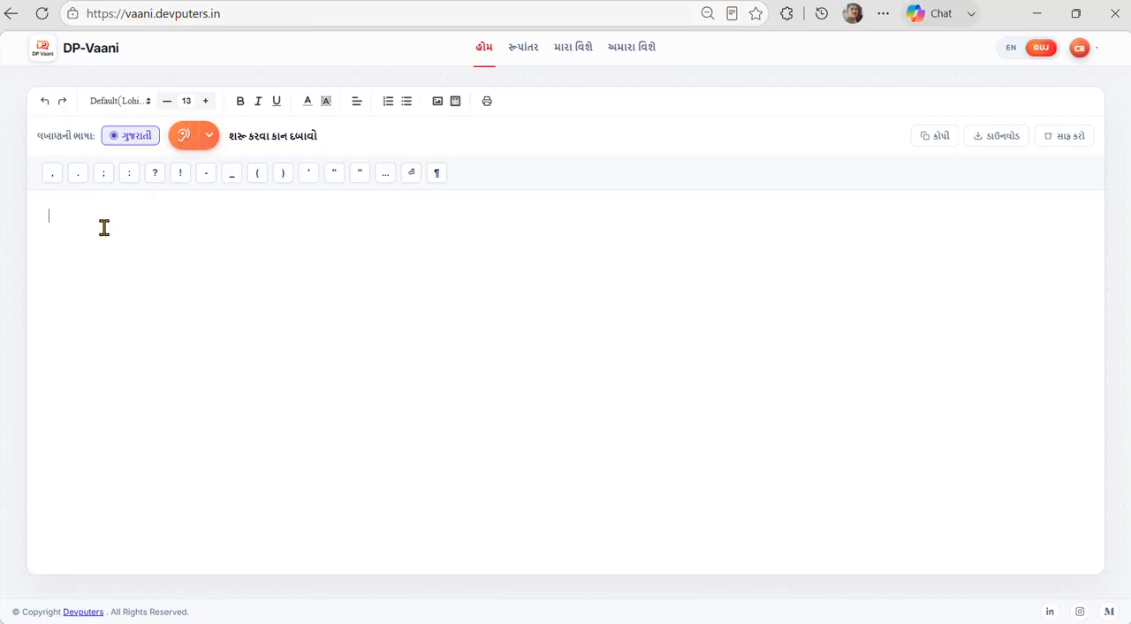
Dictate the Gujarati heading "મહાભારતના મોતી માંથી સદગુરુનો અનુગ્રહ" and the paragraphs about the ideal guru, separated by line breaks, and stop dictation.
left_click(184, 141)
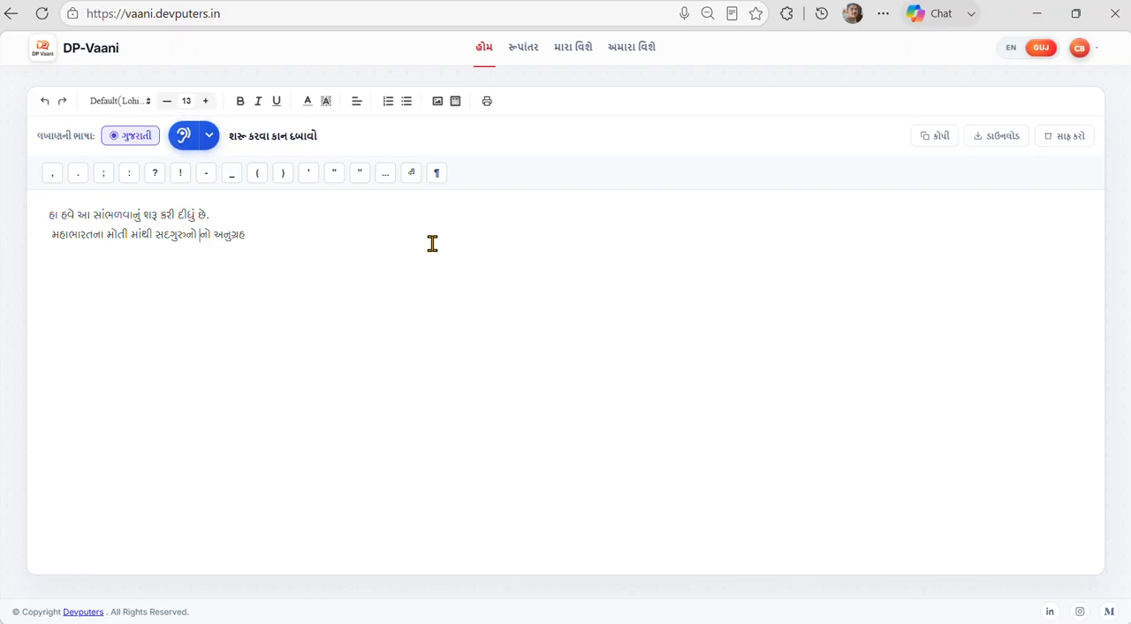
left_click(369, 251)
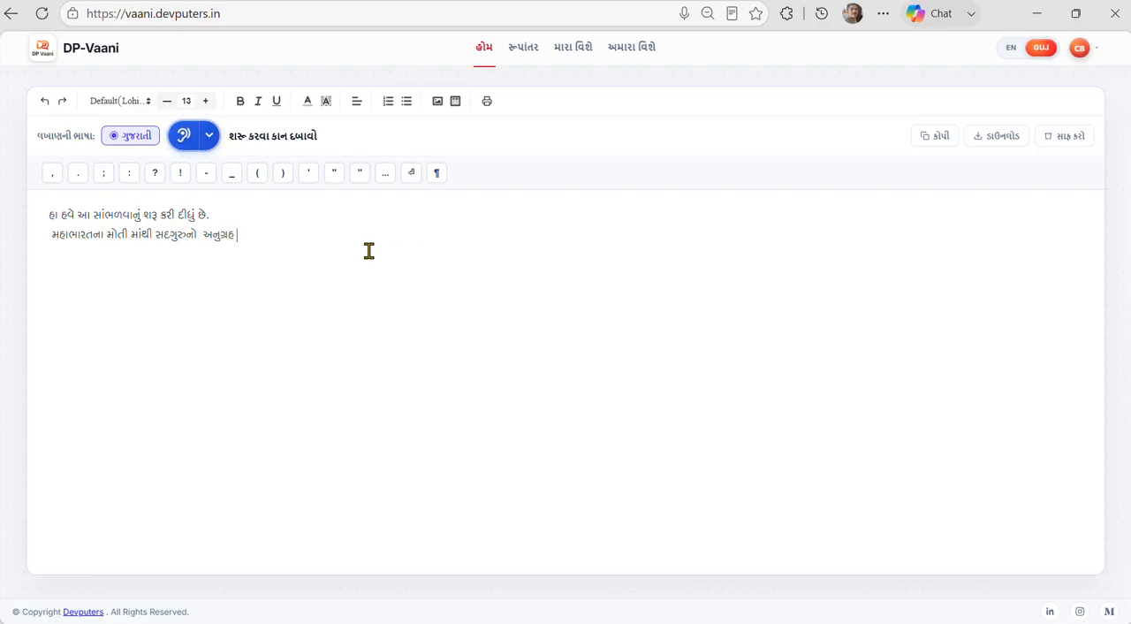
left_click(411, 173)
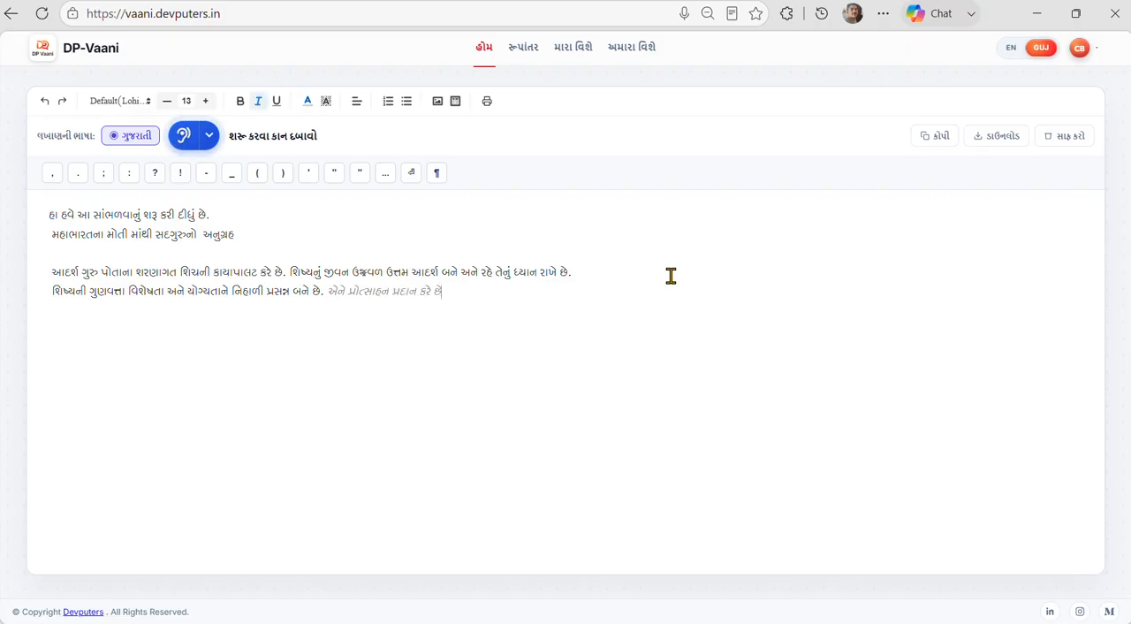
left_click(413, 181)
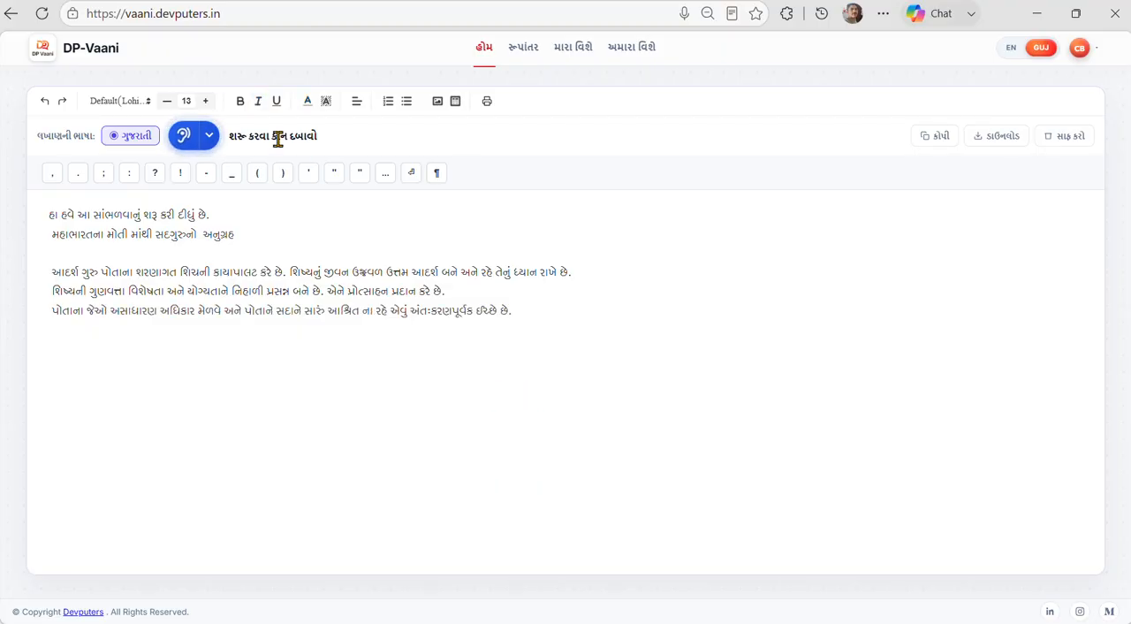
left_click(183, 141)
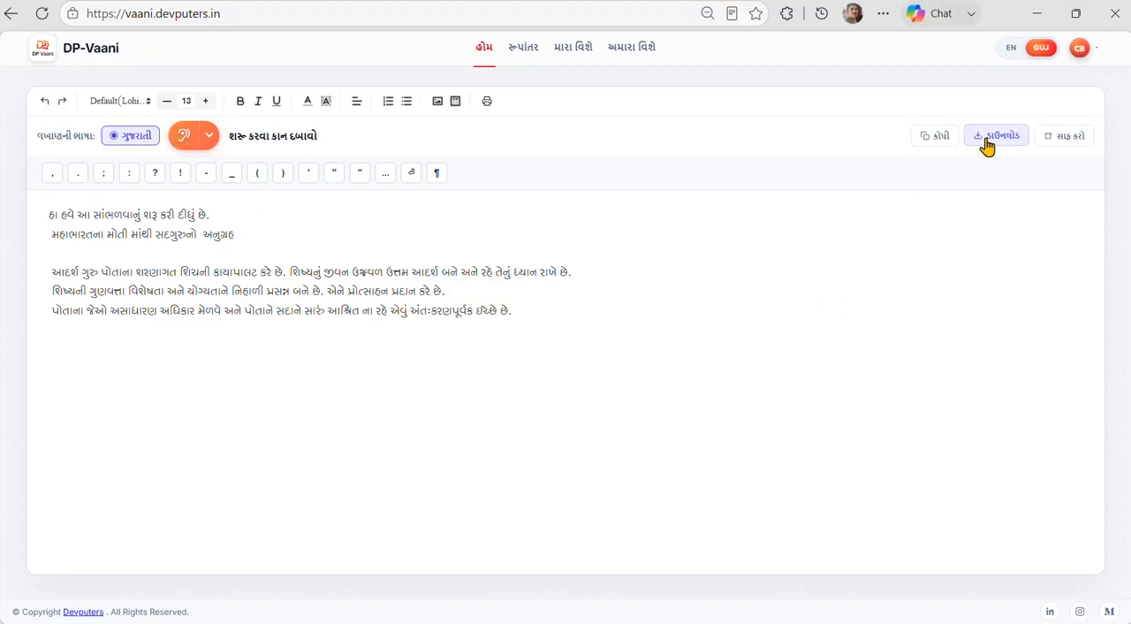
Set the copy and download language to Gopika in the user preferences of the account settings.
left_click(1084, 51)
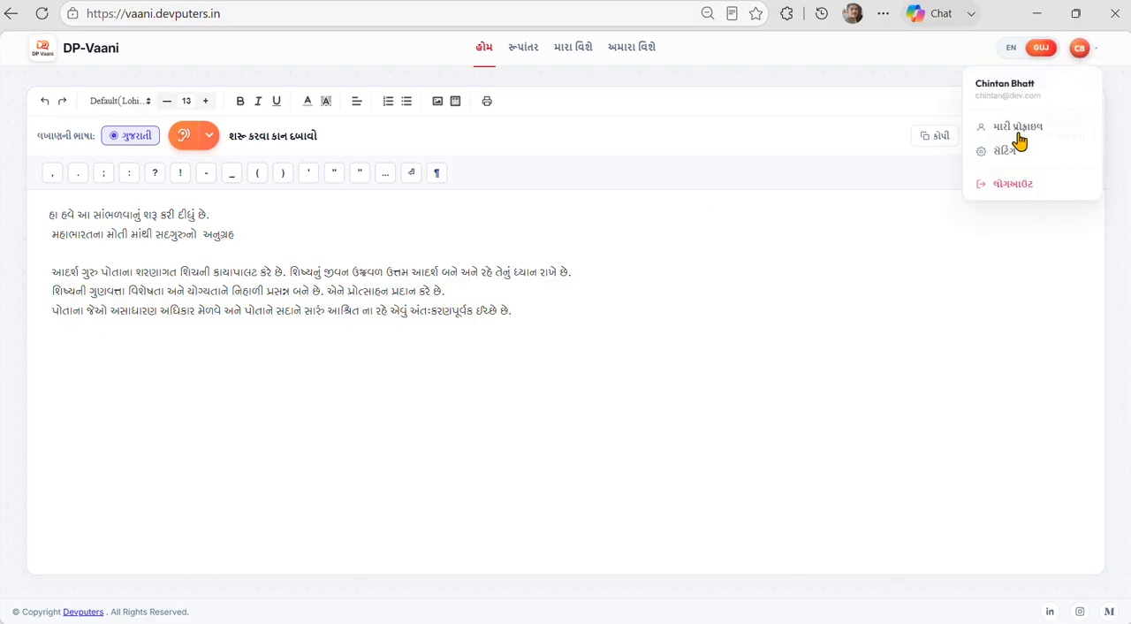
left_click(999, 152)
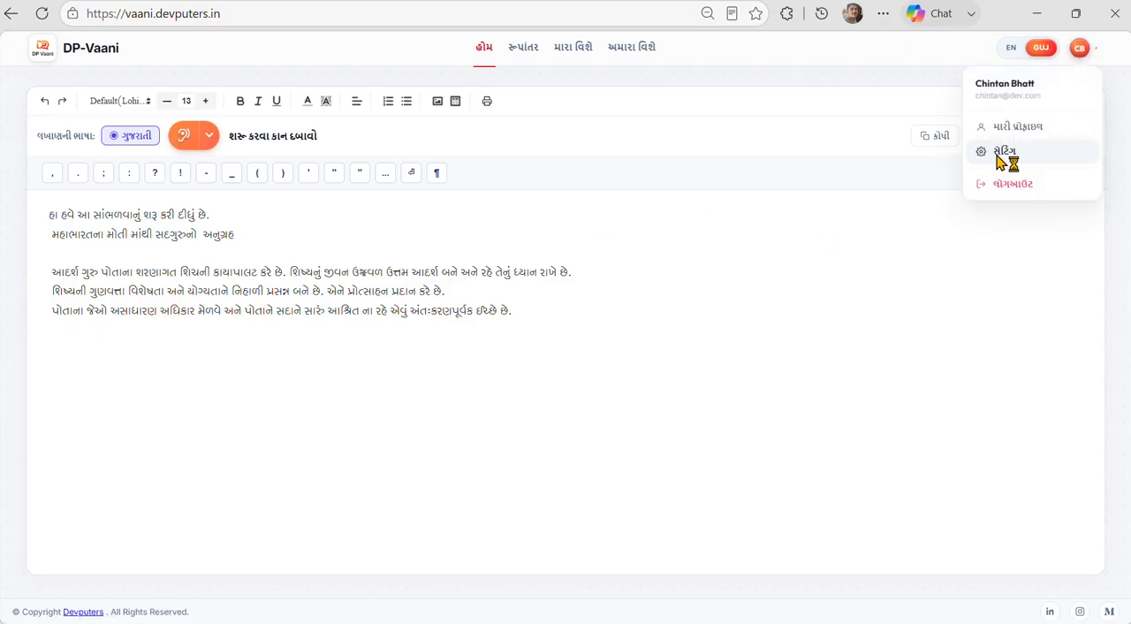
scroll(624, 419, "down", 2)
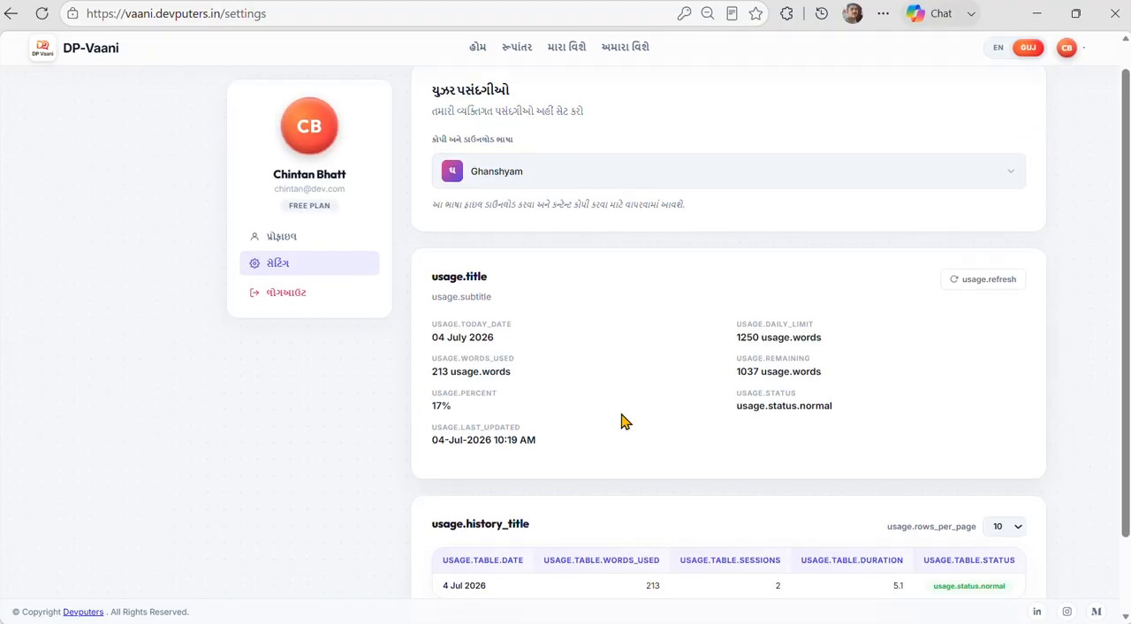
scroll(624, 419, "up", 1)
scroll(566, 203, "up", 1)
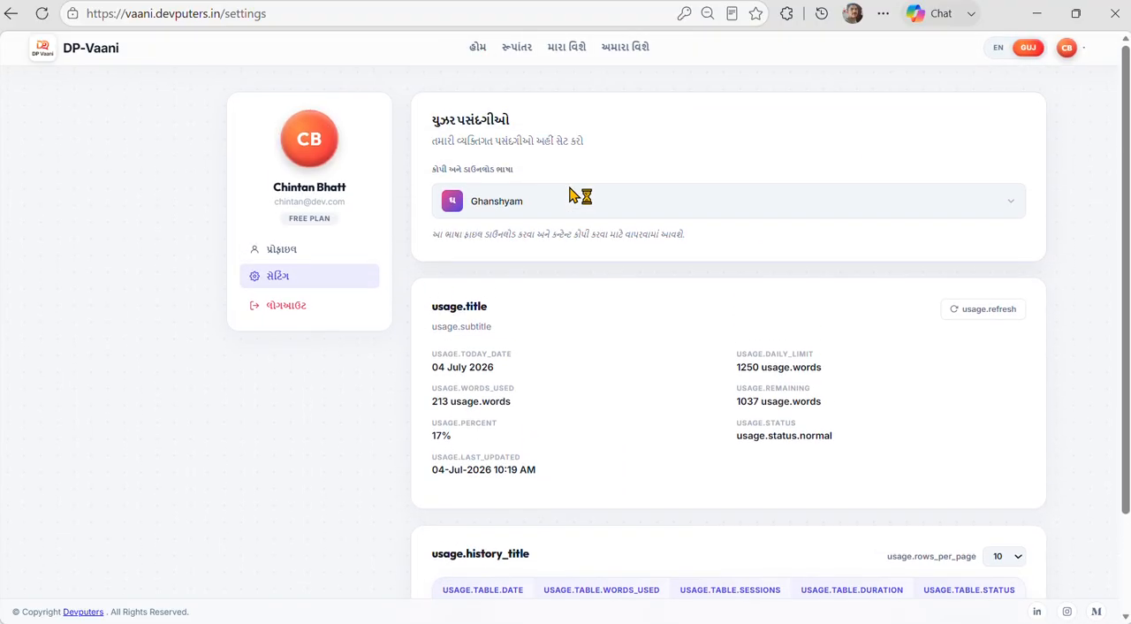
left_click(514, 205)
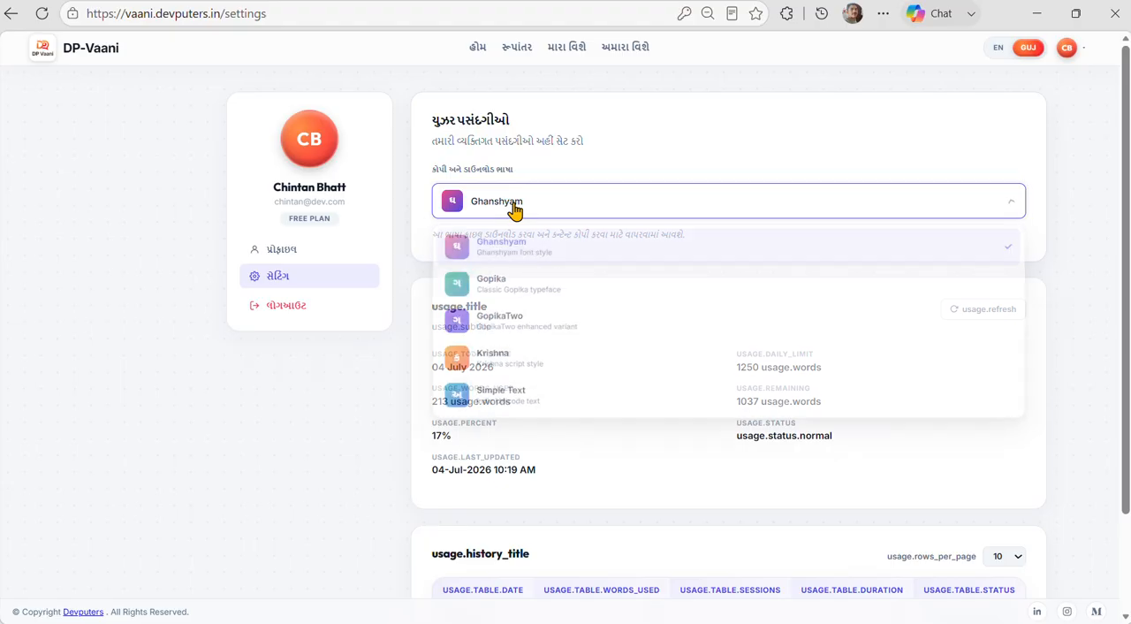
left_click(527, 298)
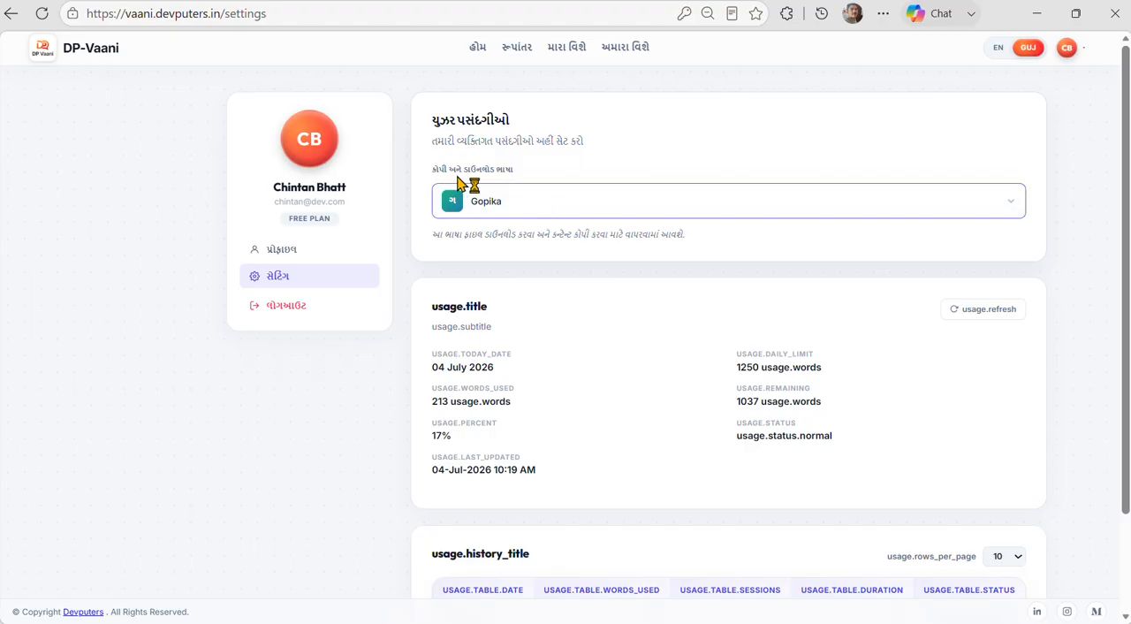
Return to the home editor and download the dictated text as a Word document into the Documents folder.
left_click(478, 47)
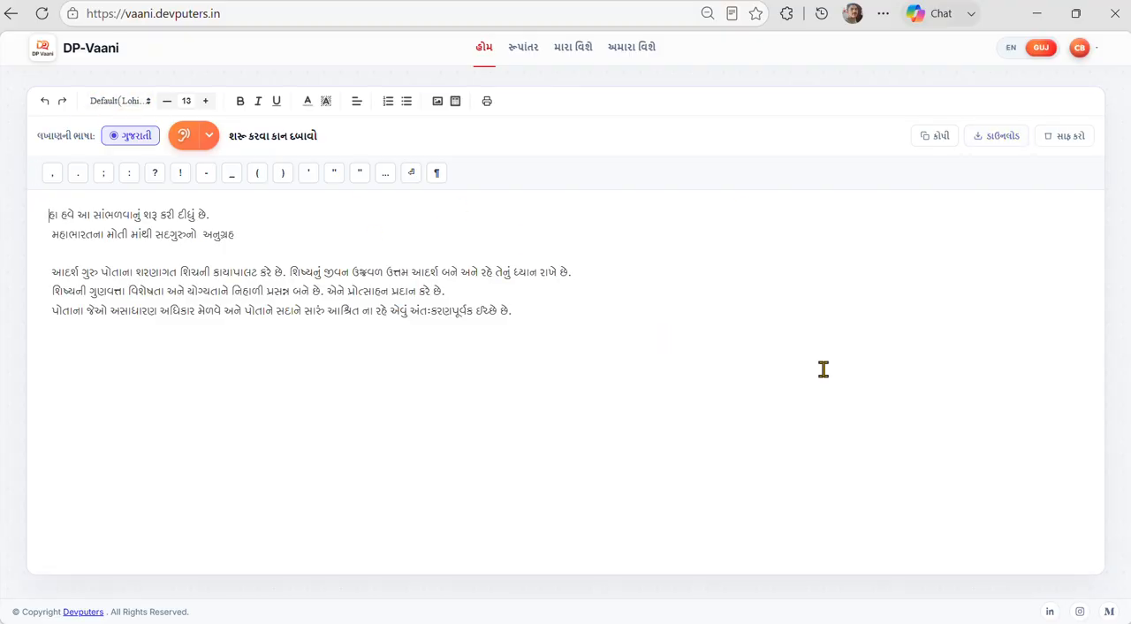
left_click(992, 141)
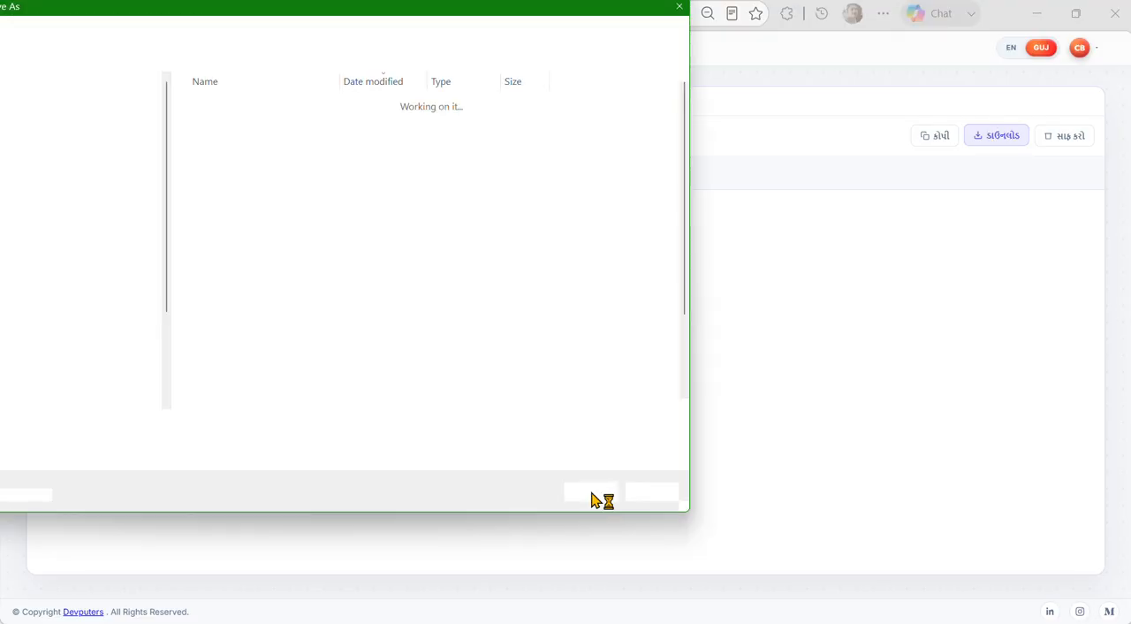
double_click(88, 424)
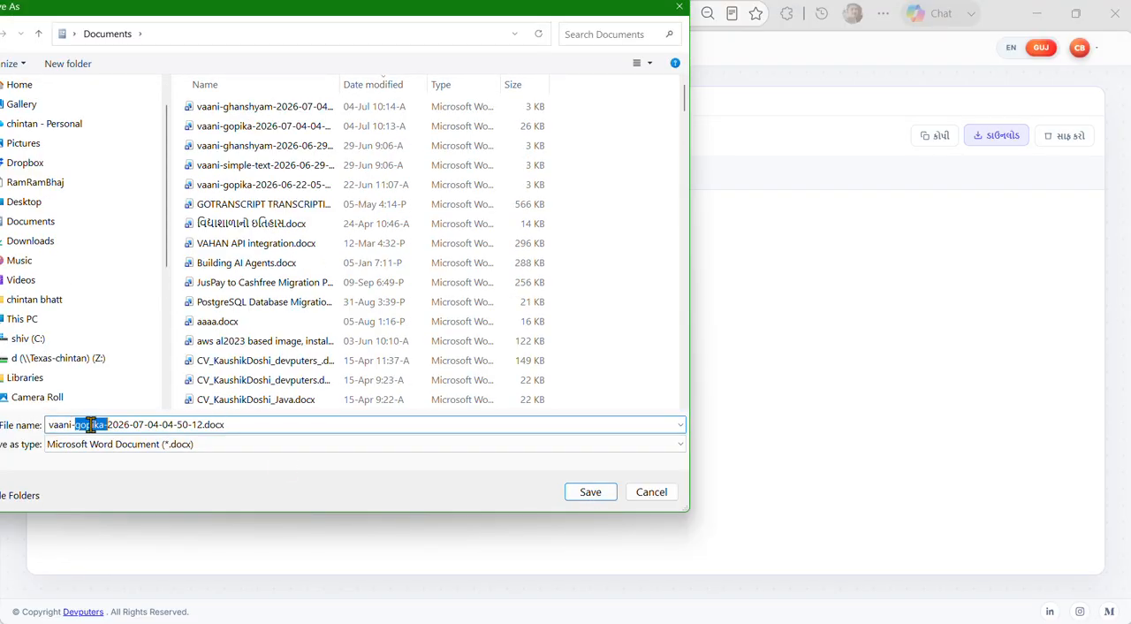
left_click(600, 497)
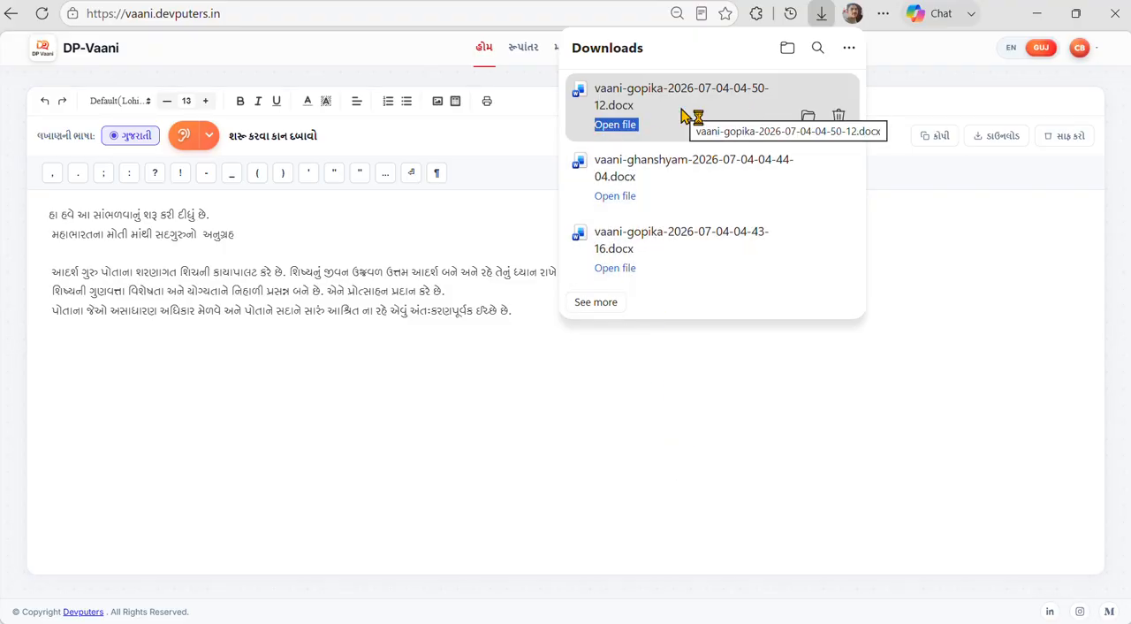
Open the downloaded Gopika document in Word, enable editing and check the text and its font.
left_click(674, 455)
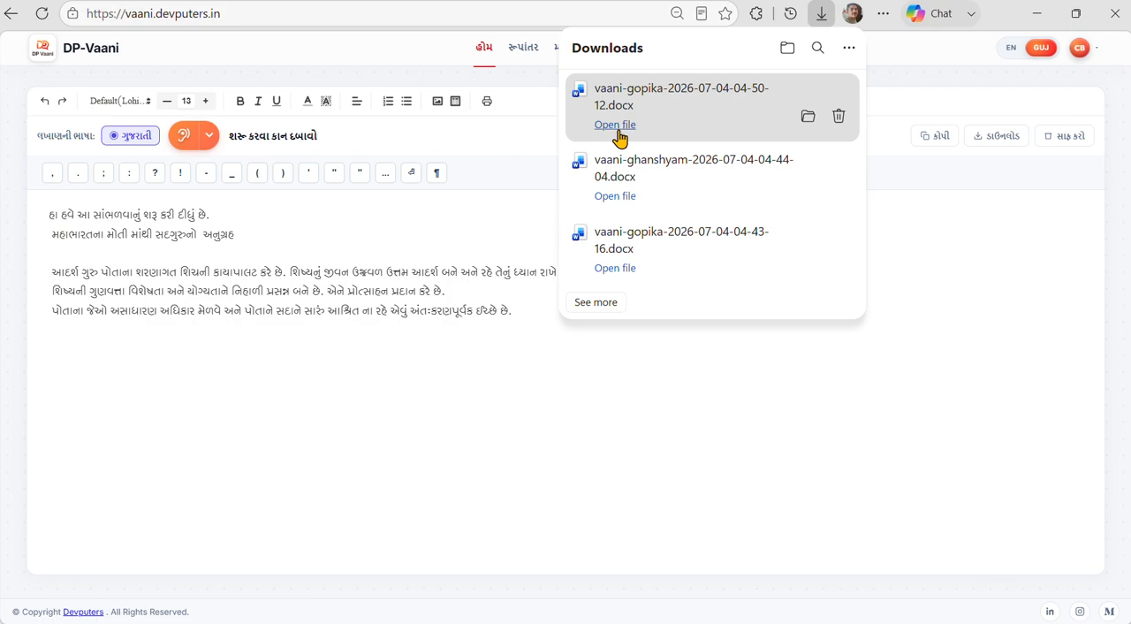
left_click(616, 126)
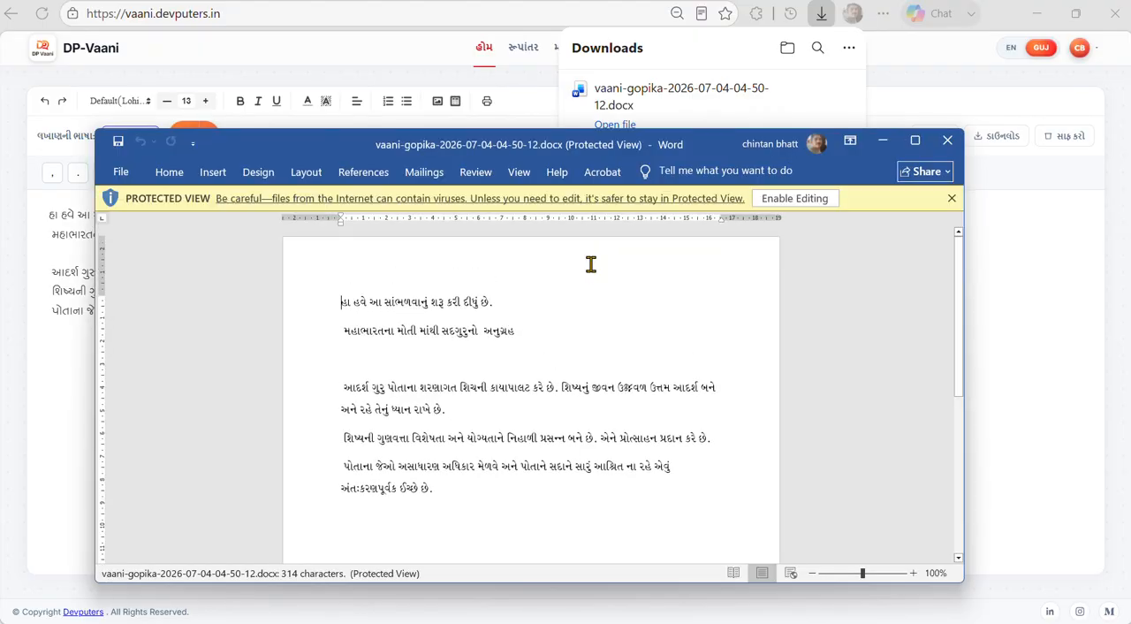
left_click(800, 199)
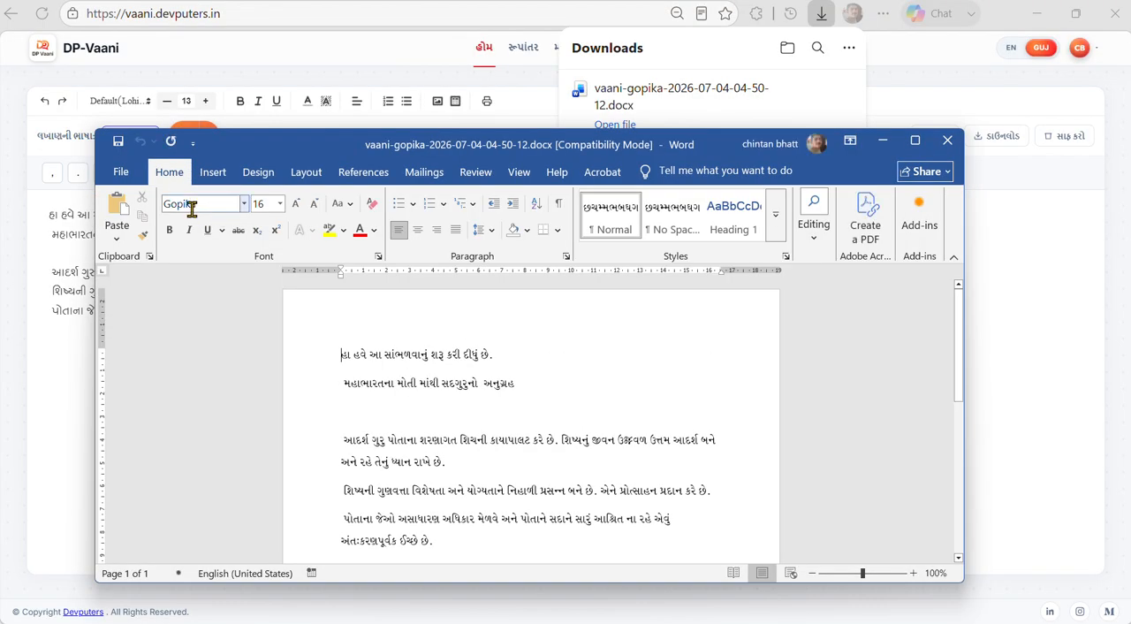
left_click(191, 205)
left_click(183, 206)
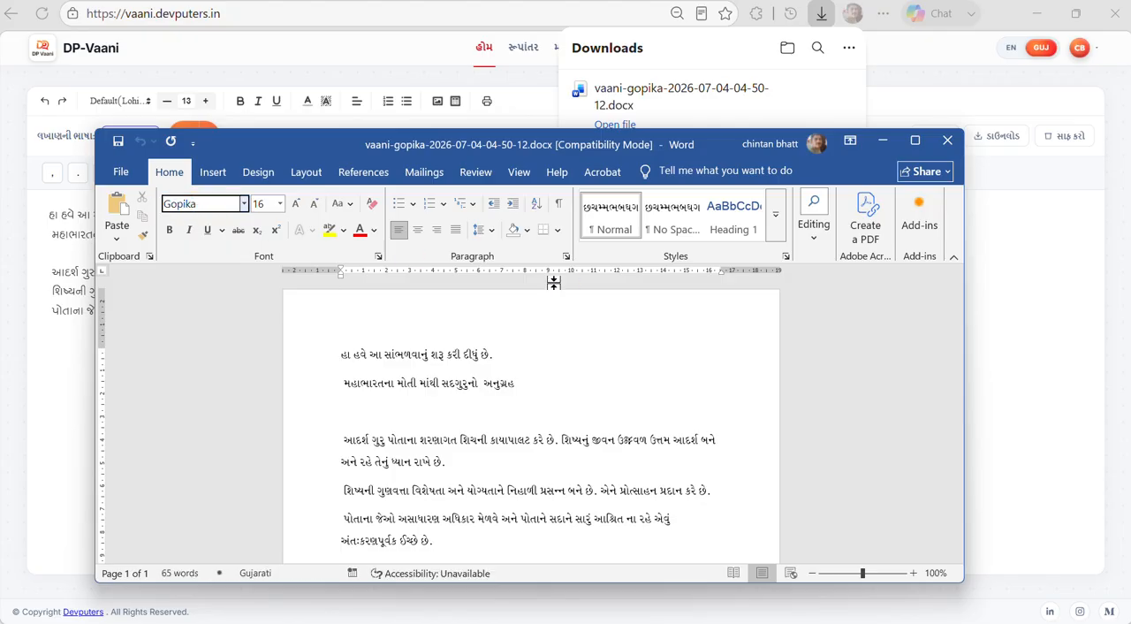
scroll(548, 377, "down", 6)
scroll(548, 378, "up", 1)
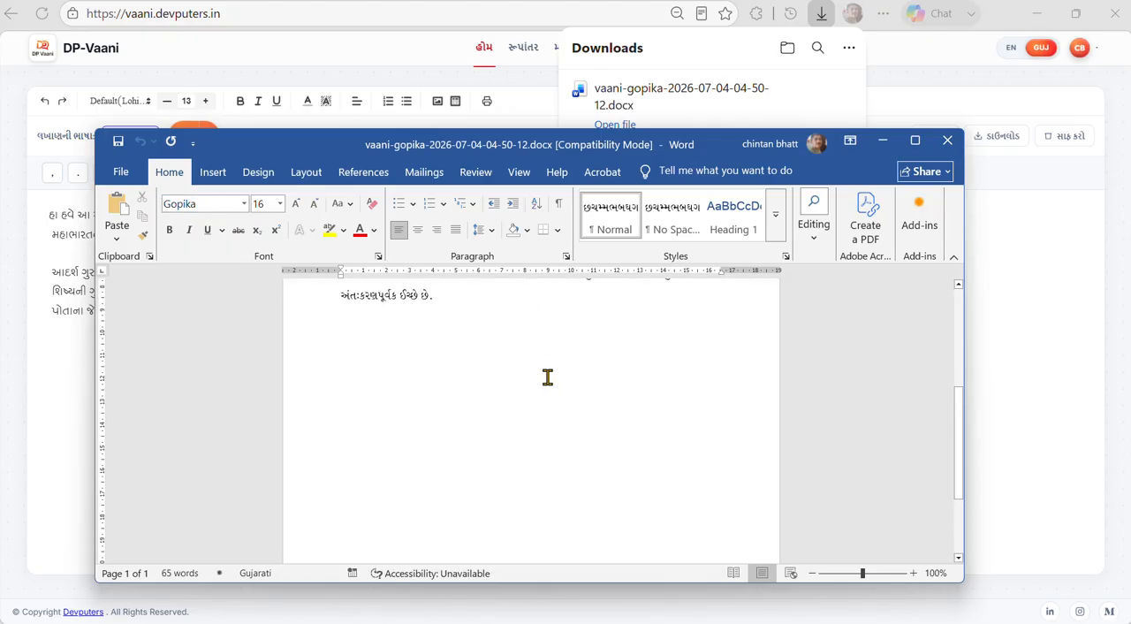
Try to copy the dictated text from DP-Vaani and paste it at the end of the Word document, and dismiss the browser alert.
left_click(1045, 291)
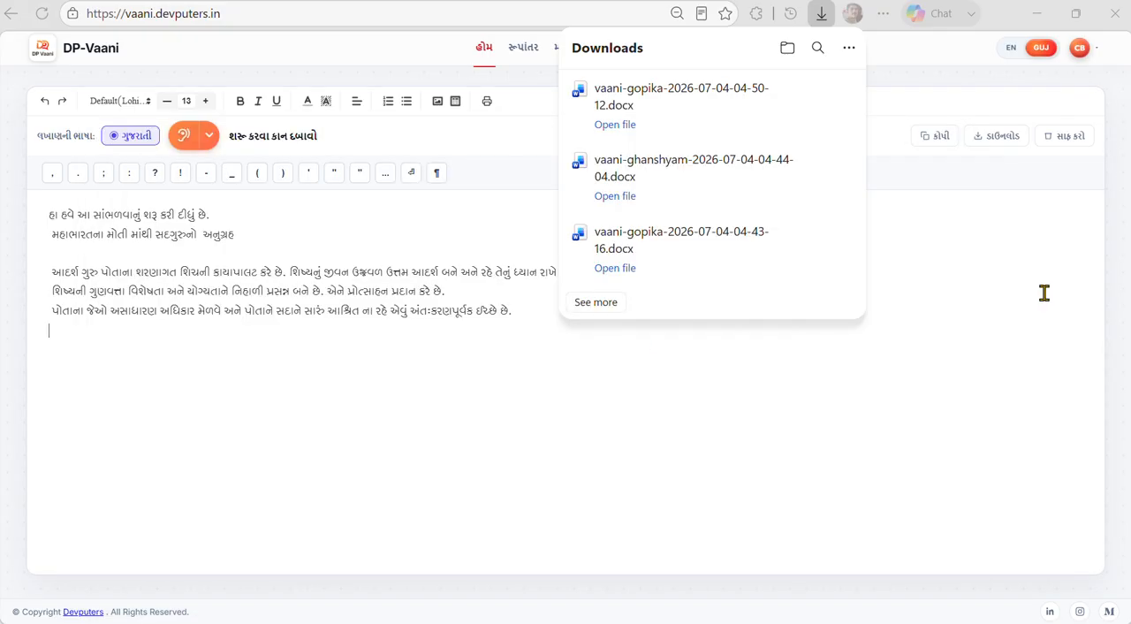
left_click(940, 137)
key("alt+Tab")
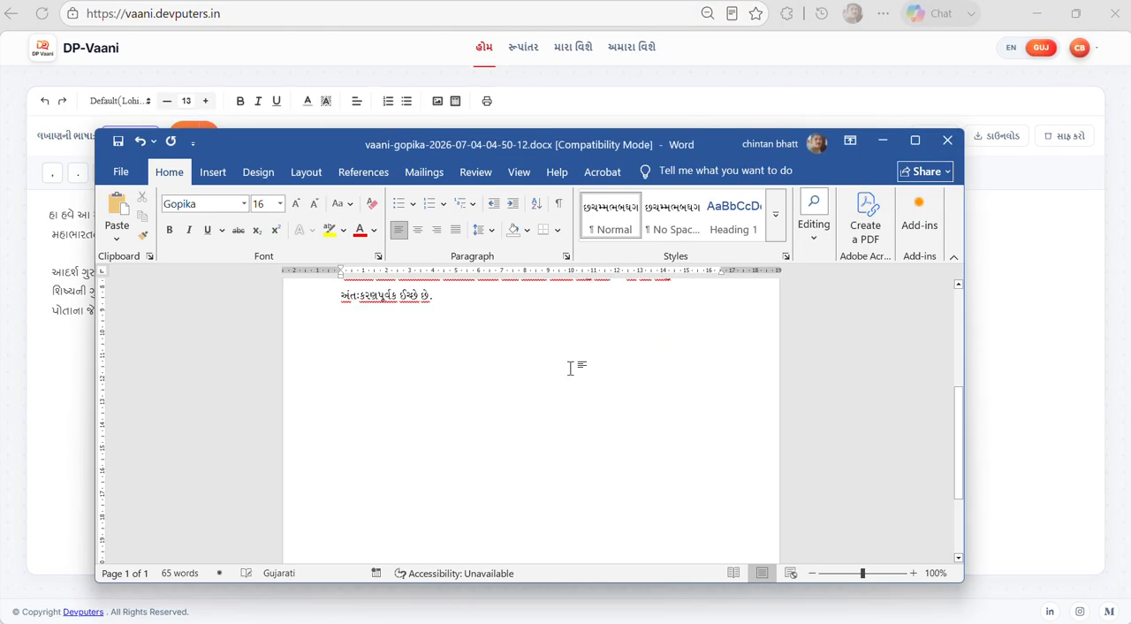
key("ctrl+v")
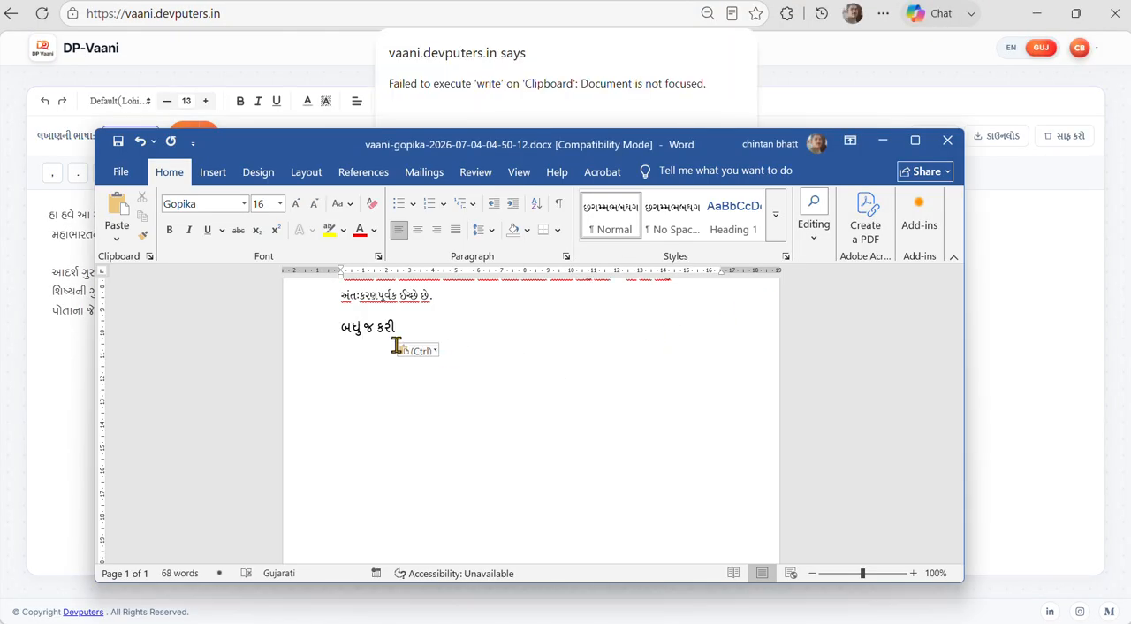
key("alt+Tab")
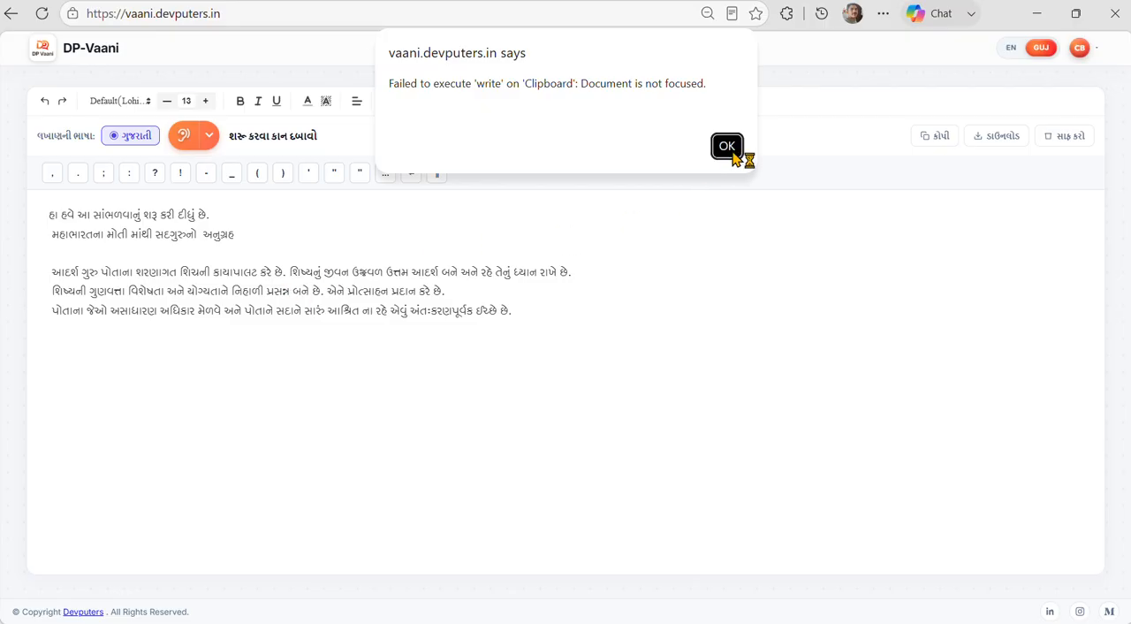
left_click(732, 150)
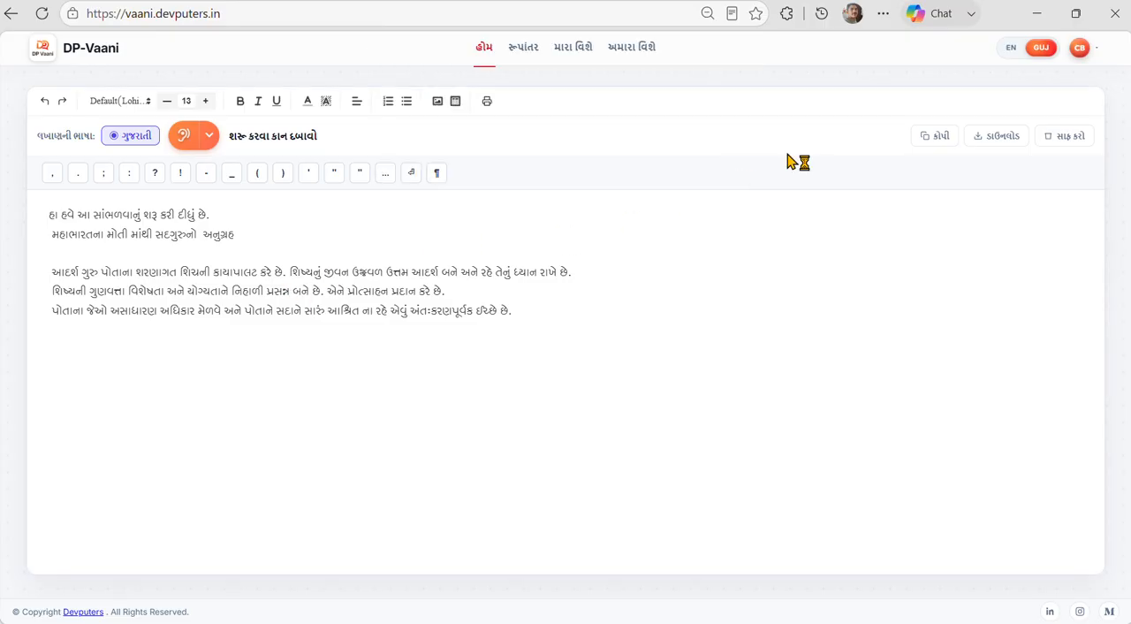
Copy the dictated text again from the DP-Vaani editor and paste it at the end of the Word document.
left_click(932, 144)
key("alt+Tab")
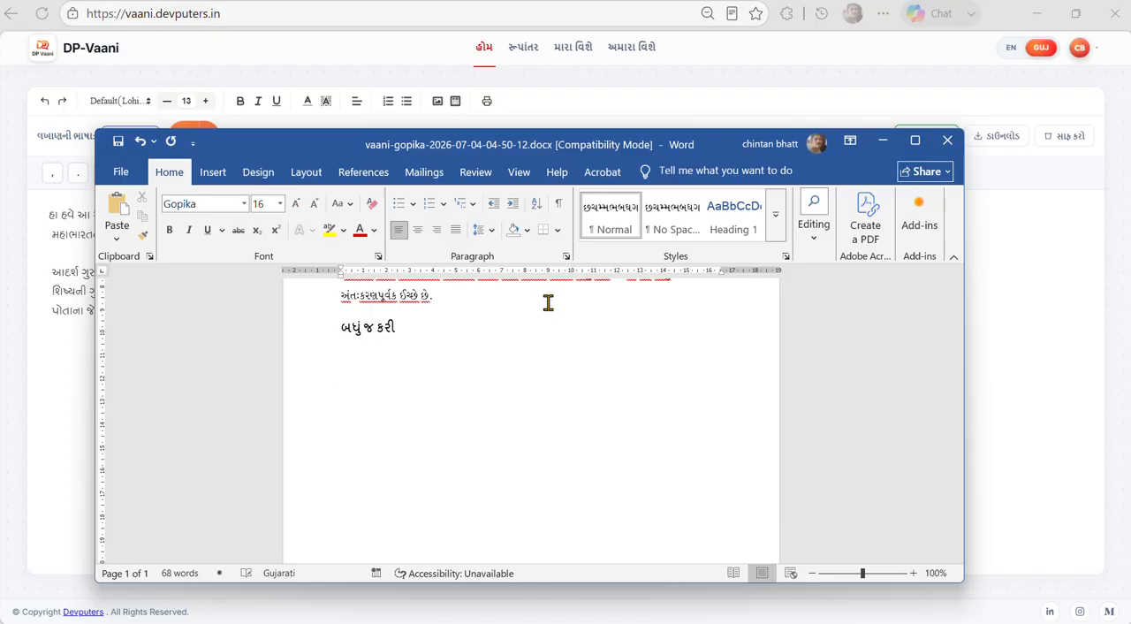
key("ctrl+v")
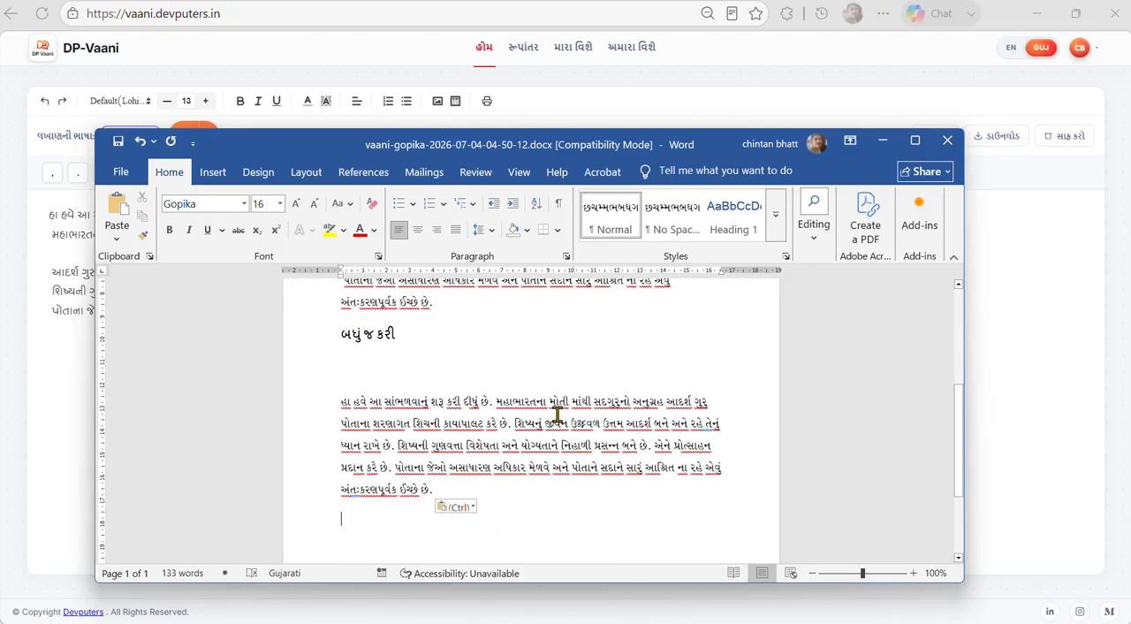
Switch back to DP-Vaani and set the copy and download font to Ghanshyam in the user settings.
key("alt+Tab")
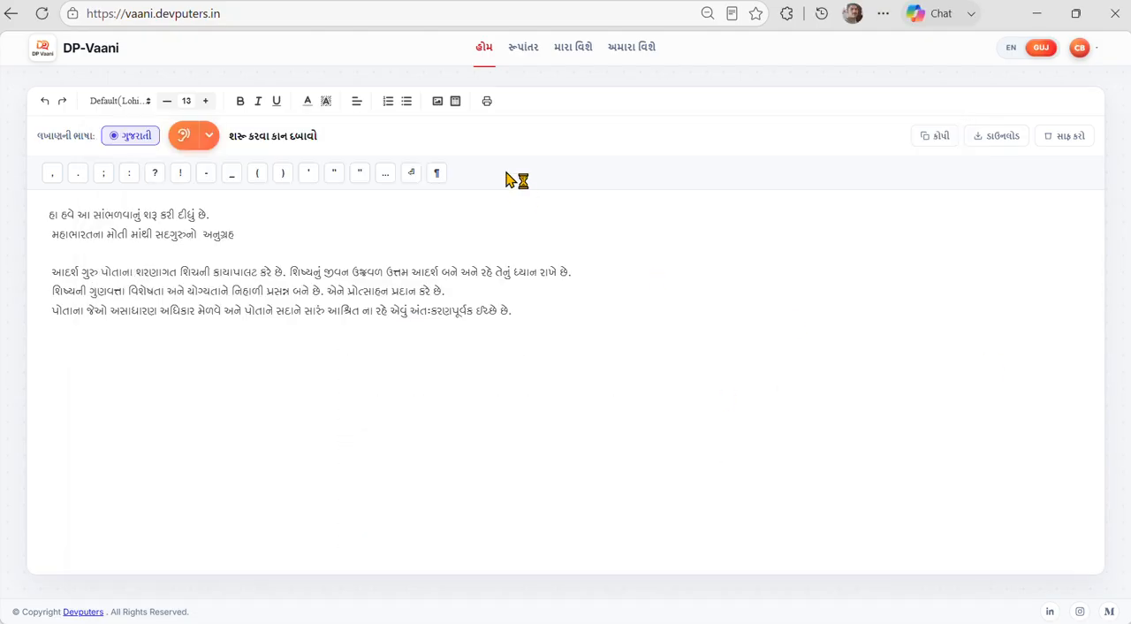
left_click(1078, 49)
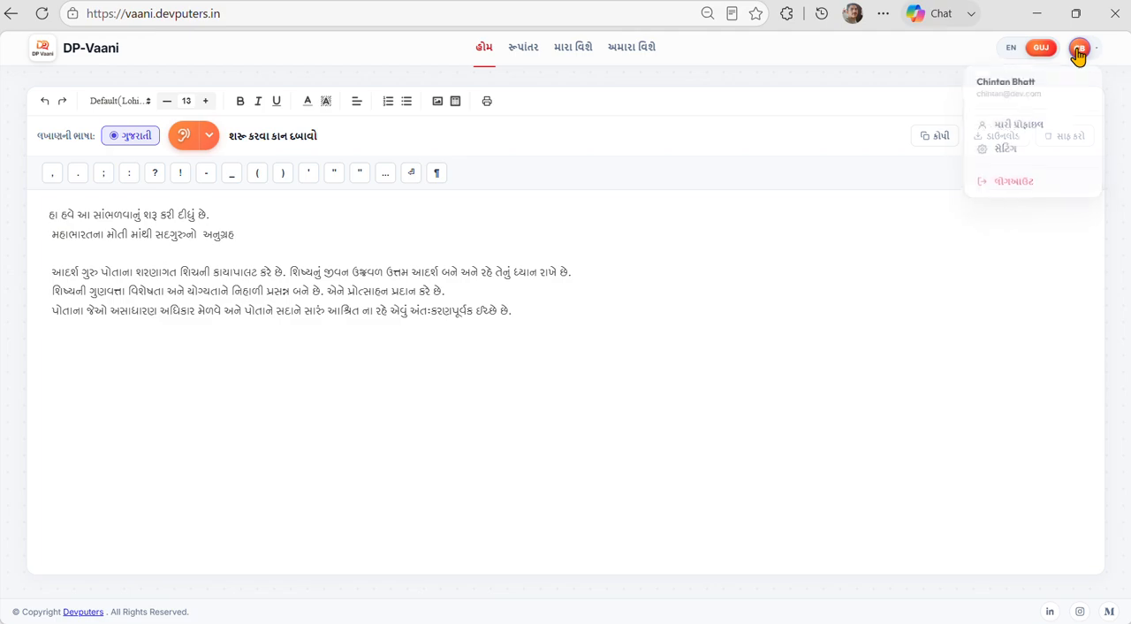
left_click(1001, 151)
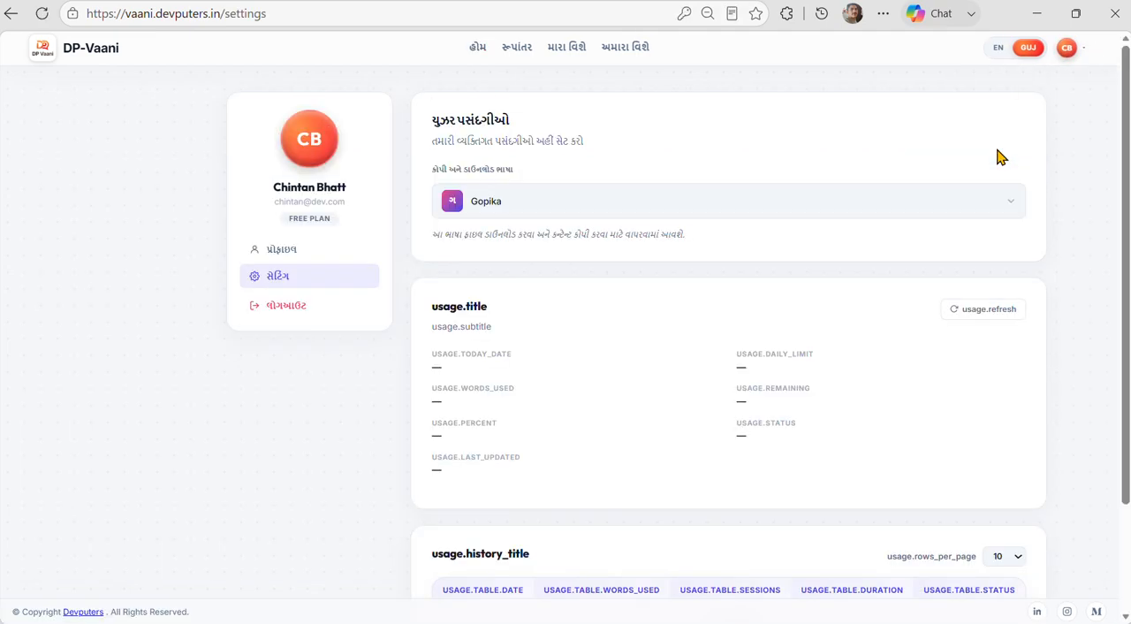
left_click(520, 203)
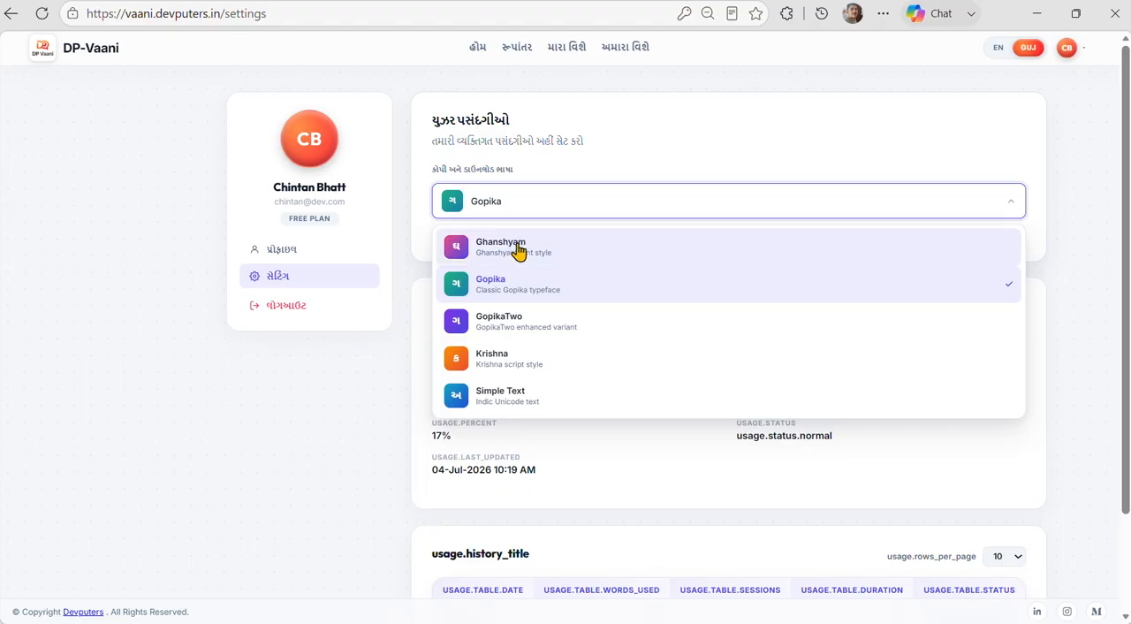
left_click(519, 247)
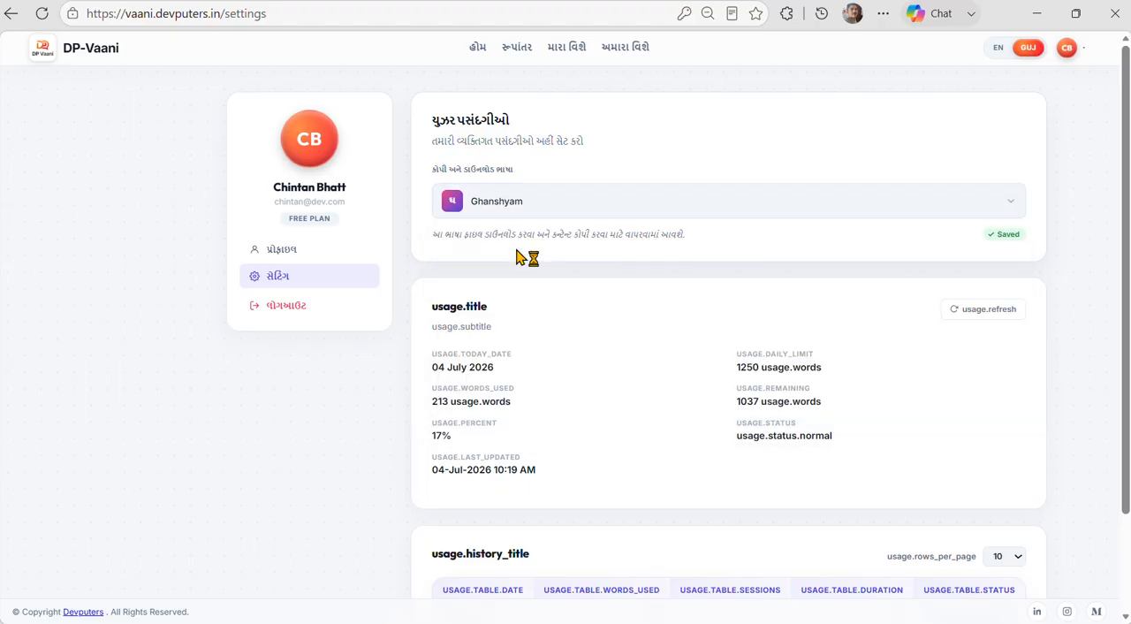
Return to the home editor and download the dictated text in the Ghanshyam font as a Word document into the Documents folder.
left_click(477, 49)
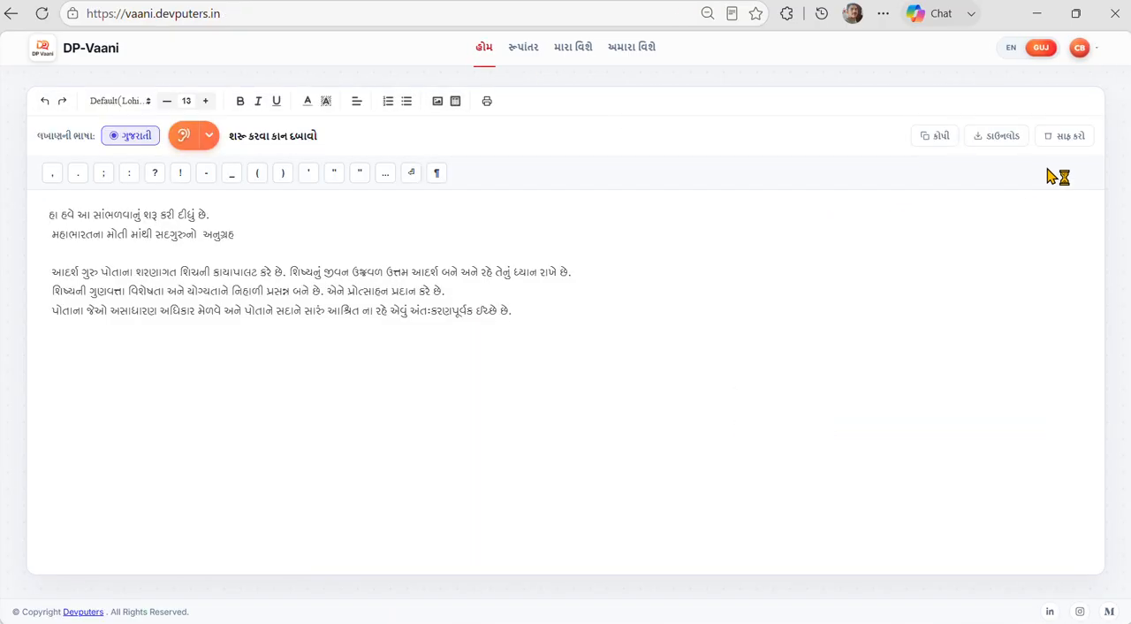
left_click(1003, 141)
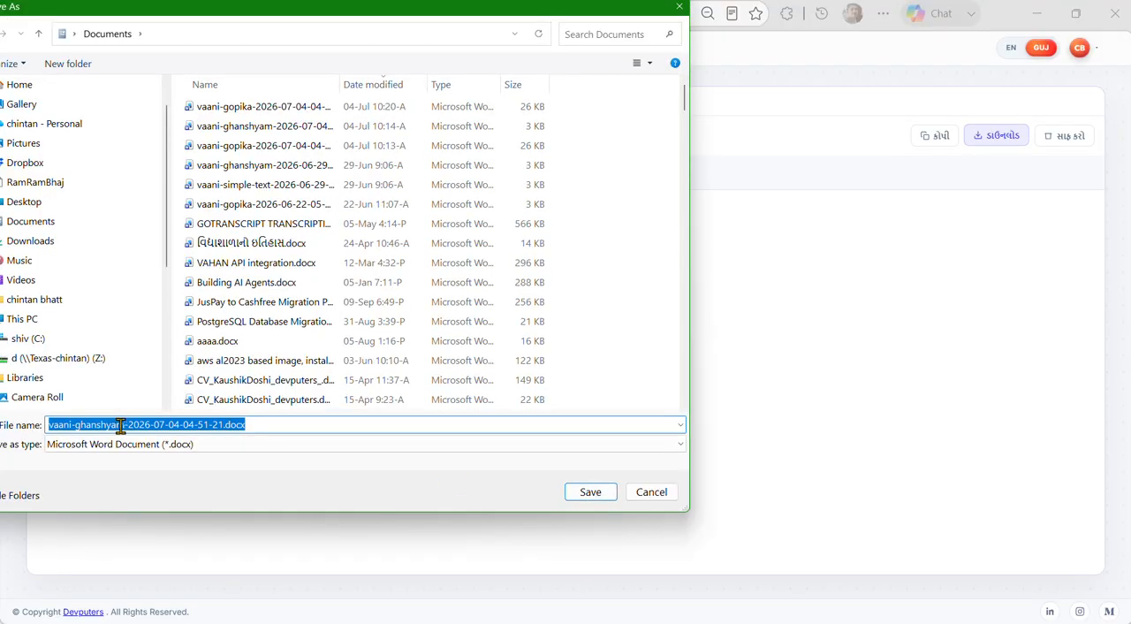
double_click(121, 425)
left_click(602, 494)
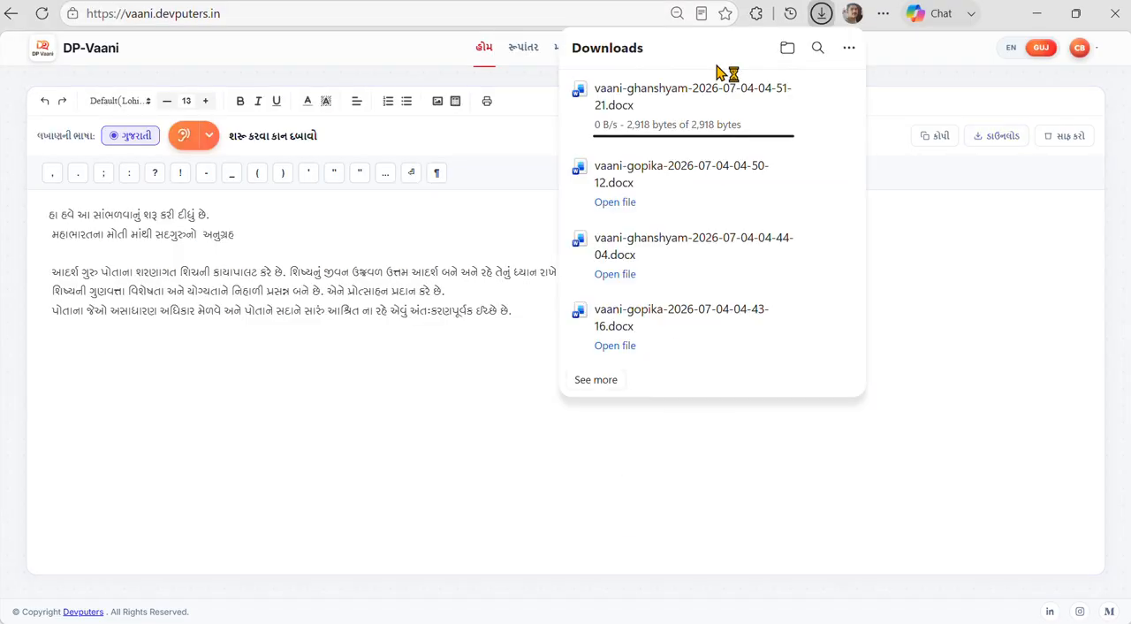
Open the downloaded Ghanshyam document in Word, enable editing, check its font, and return to the DP-Vaani editor.
left_click(616, 126)
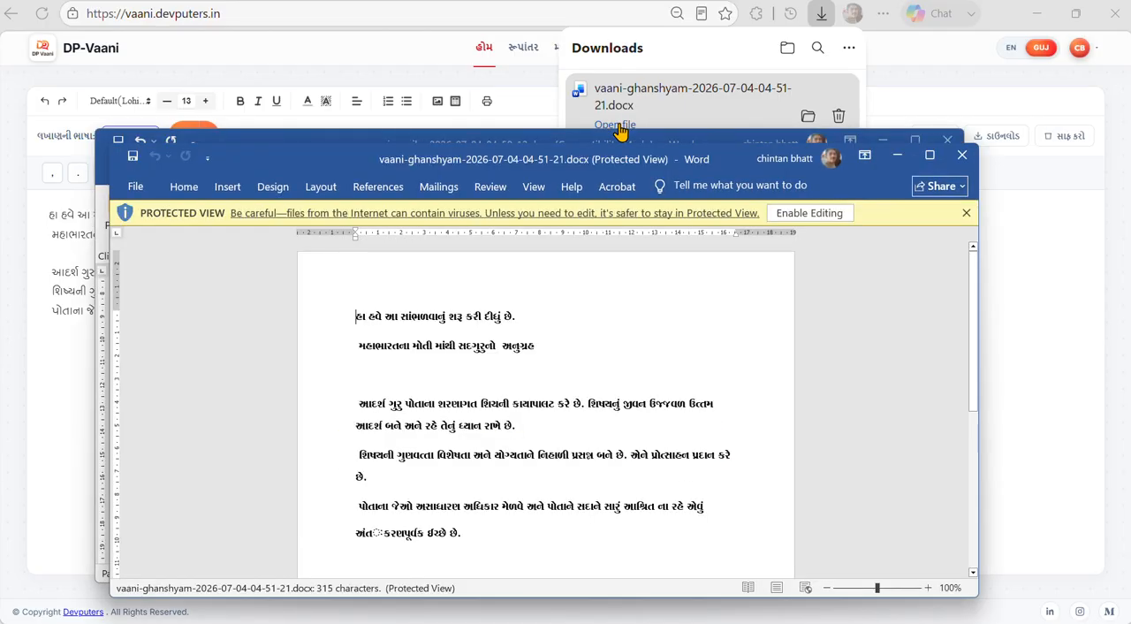
left_click(824, 214)
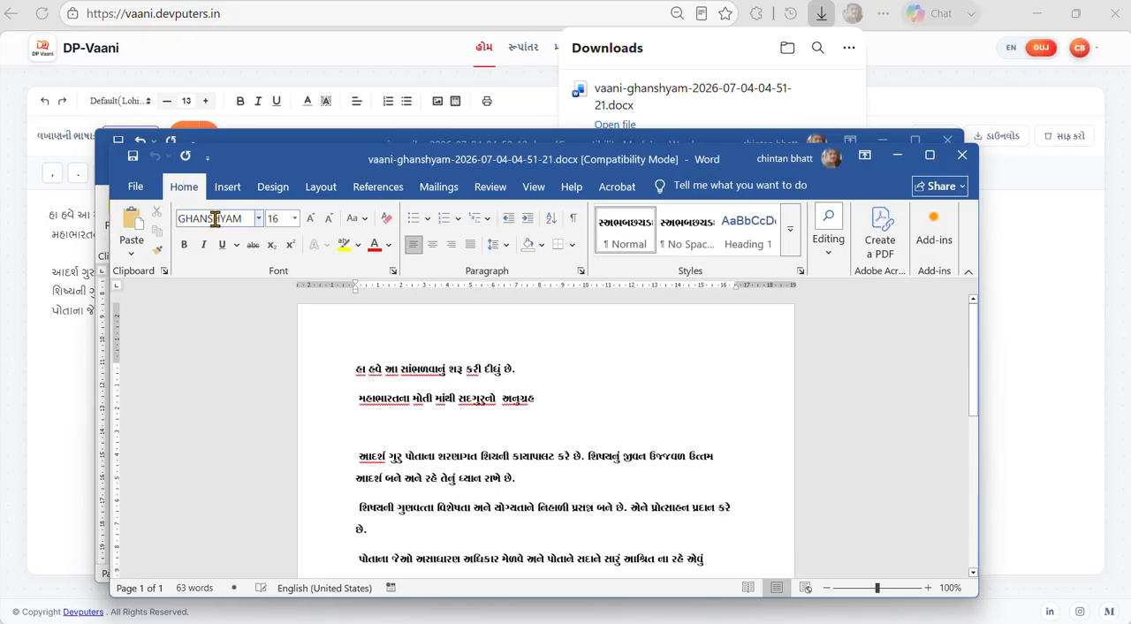
left_click(210, 218)
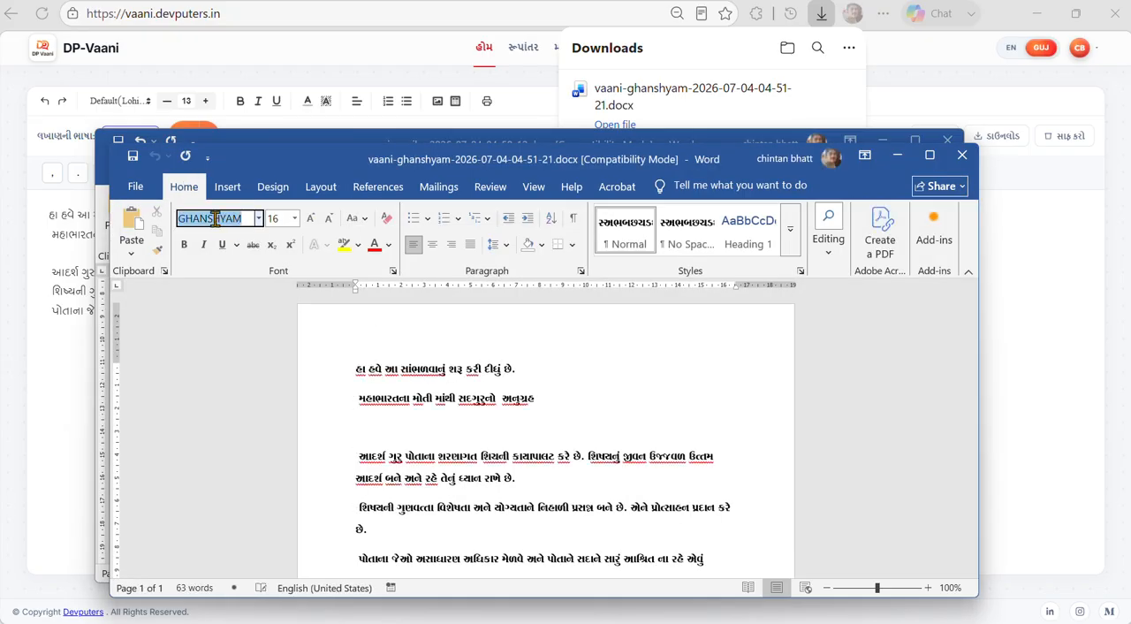
left_click(1058, 358)
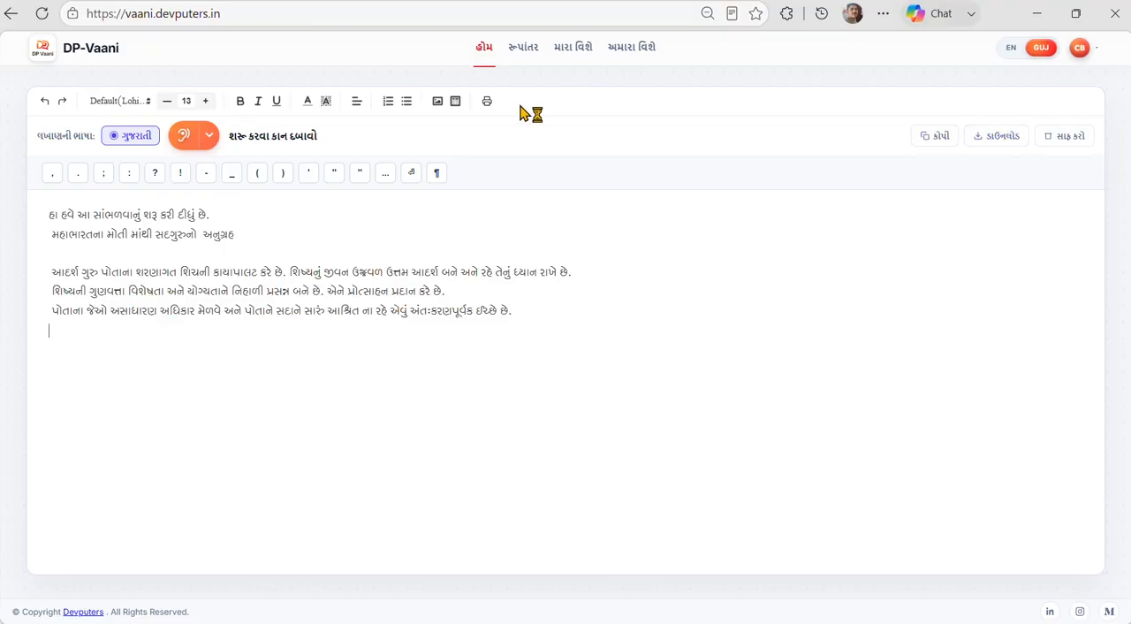
Open the print preview of the dictated text and expand the additional print settings to view paper size and margins.
left_click(489, 103)
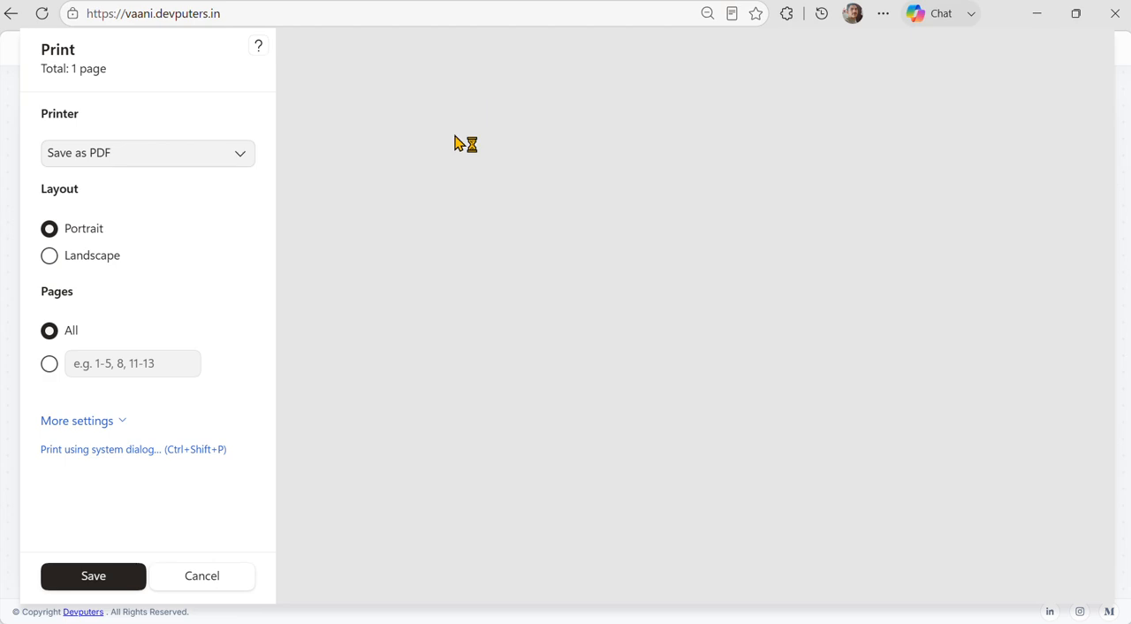
scroll(348, 526, "down", 3)
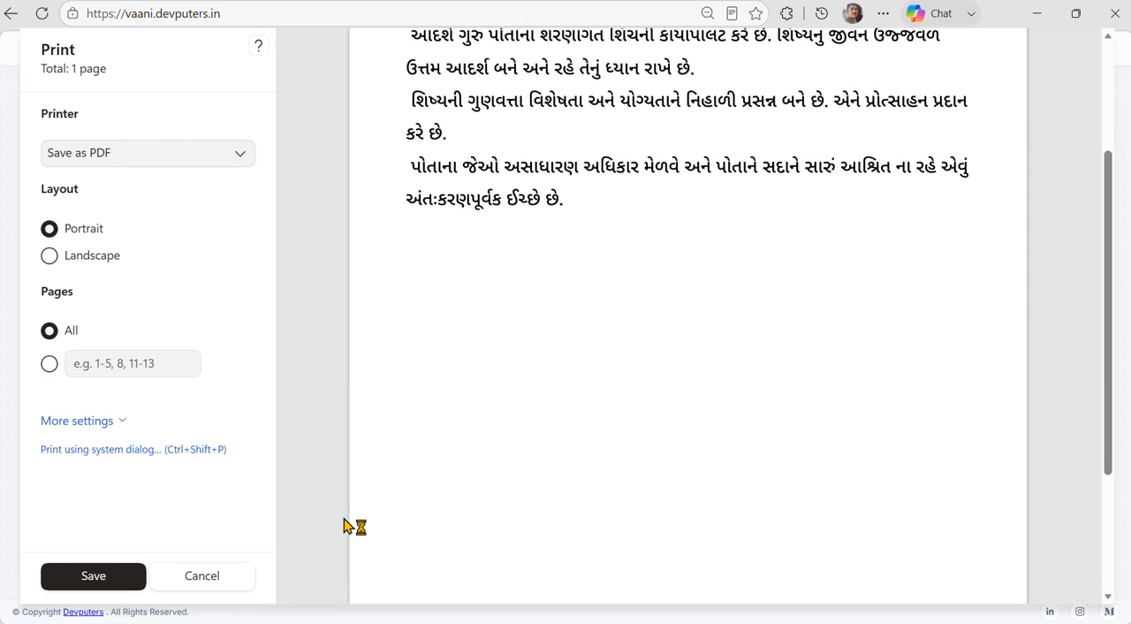
left_click(104, 424)
scroll(103, 435, "down", 1)
scroll(102, 433, "down", 2)
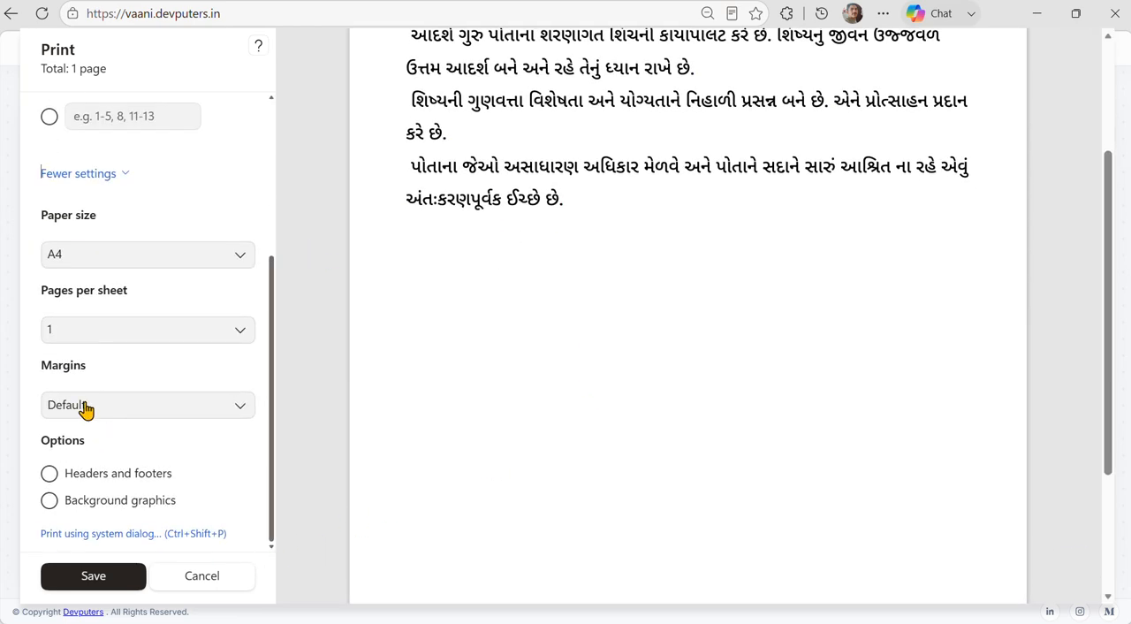
Try custom print margins of 1.13" on the left and 1.36" on the right, and cancel the print.
left_click(84, 403)
left_click(88, 521)
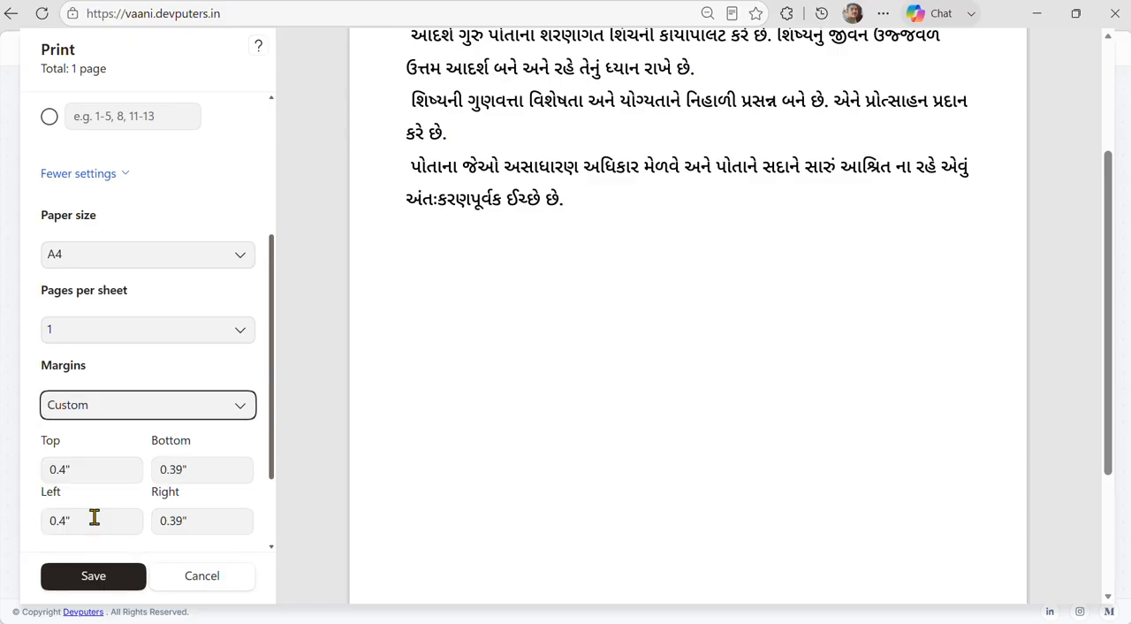
left_click(222, 403)
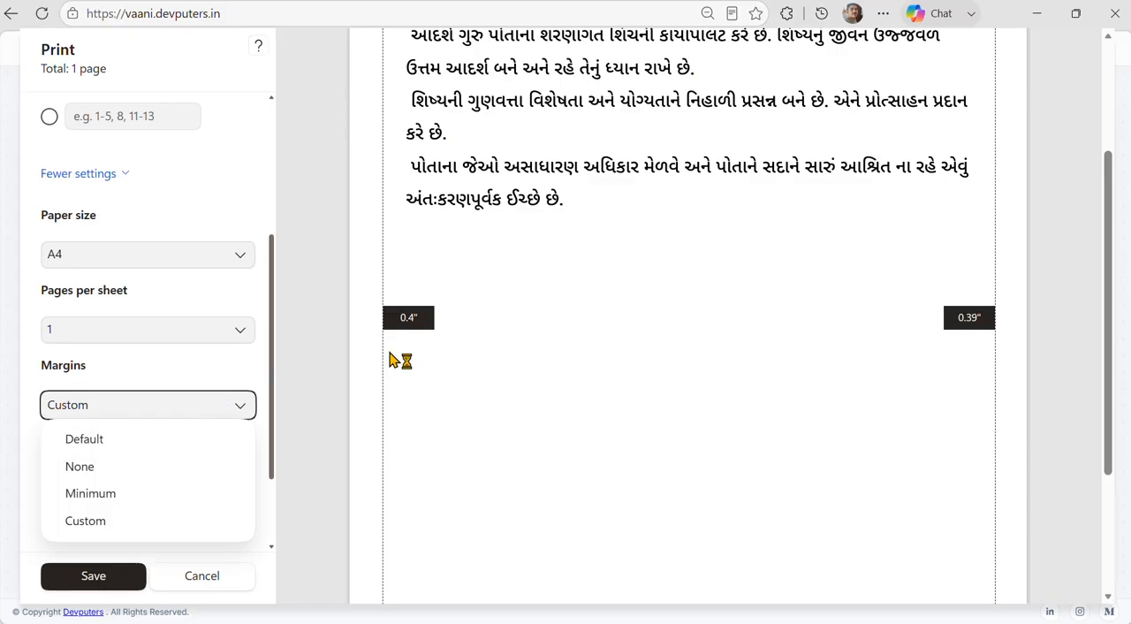
left_click(381, 355)
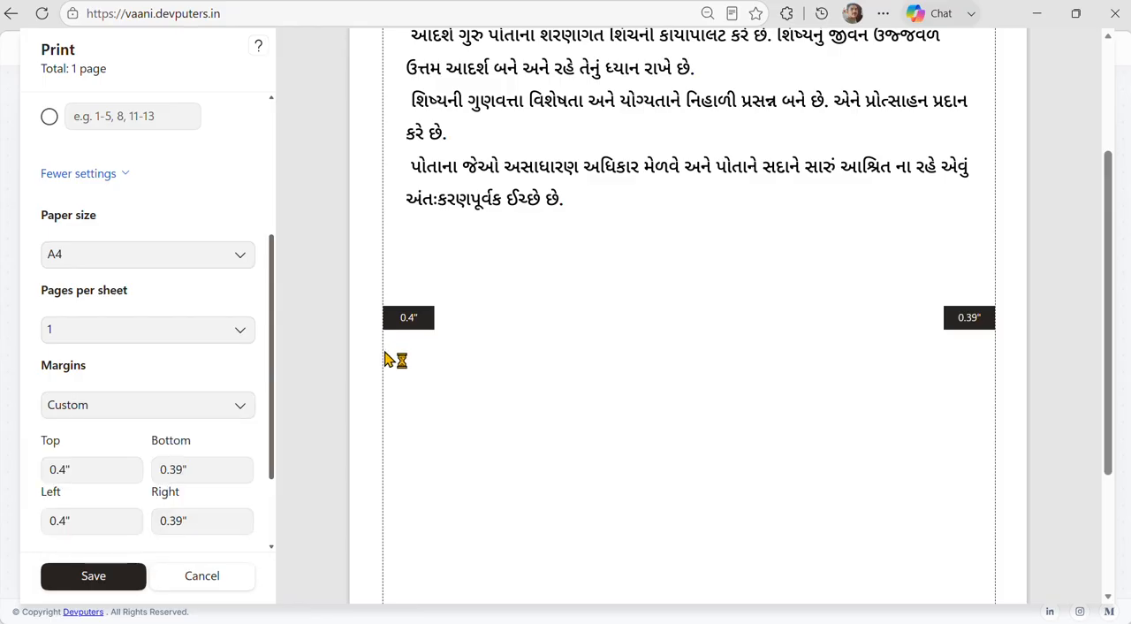
left_click_drag(382, 352, 444, 358)
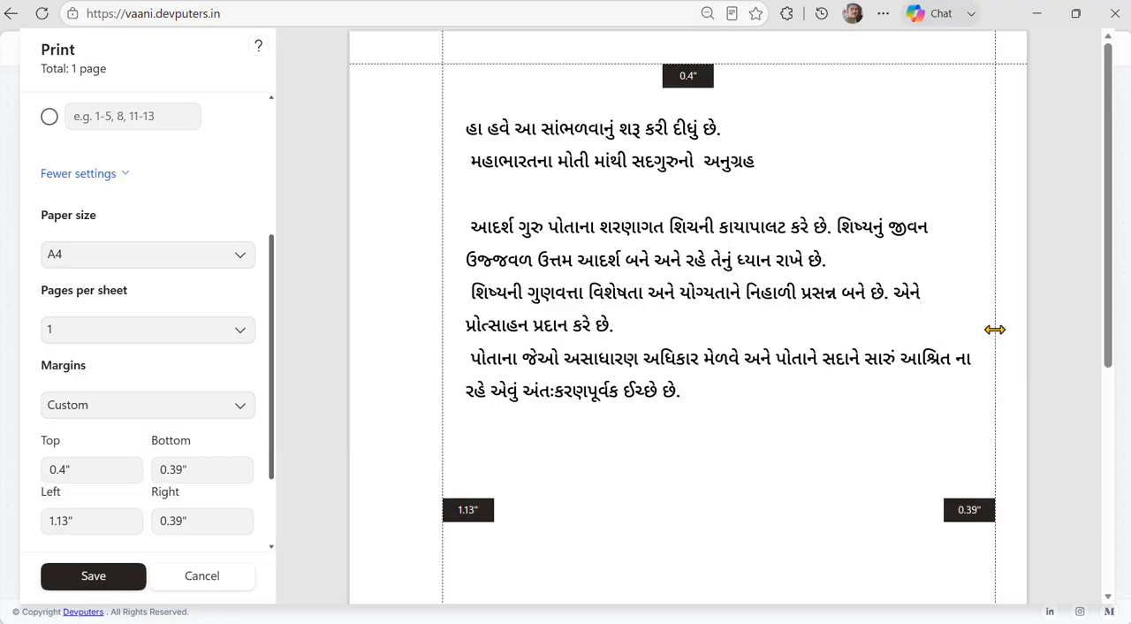
left_click_drag(995, 329, 915, 329)
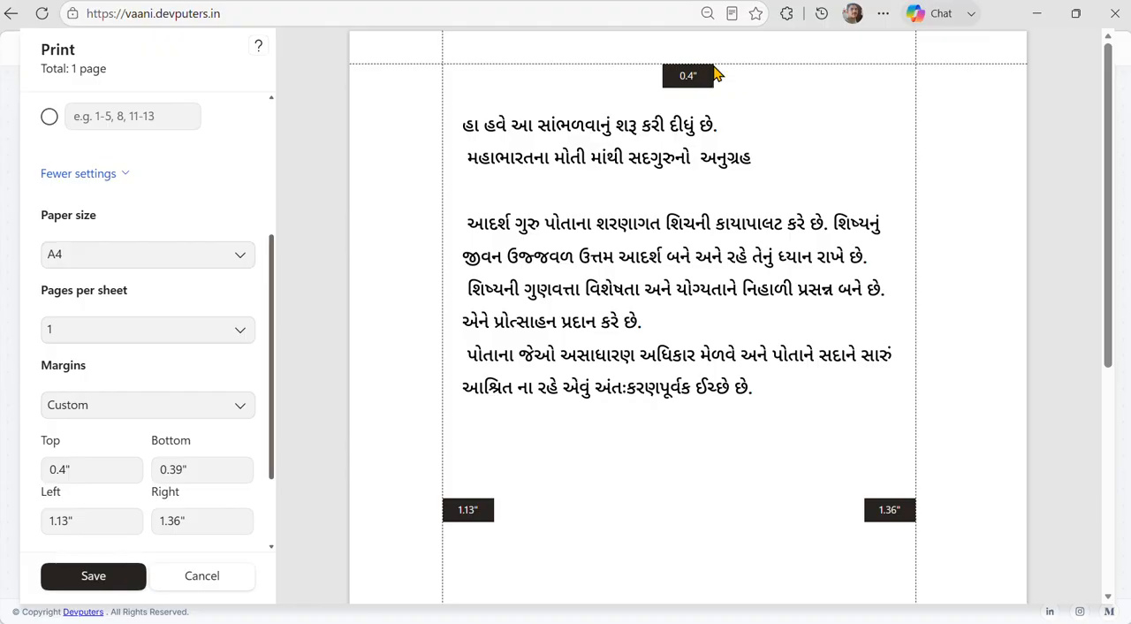
left_click(212, 583)
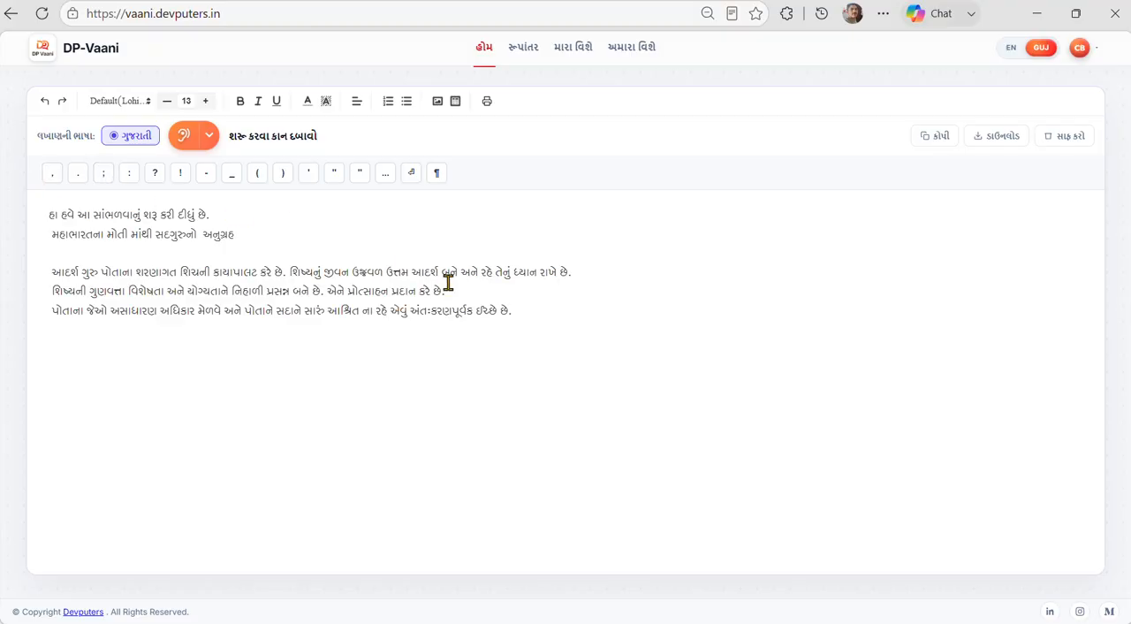
Insert a comma after the word ગુણવત્તા in the dictated text using the editor's punctuation shortcuts.
left_click_drag(517, 311, 19, 287)
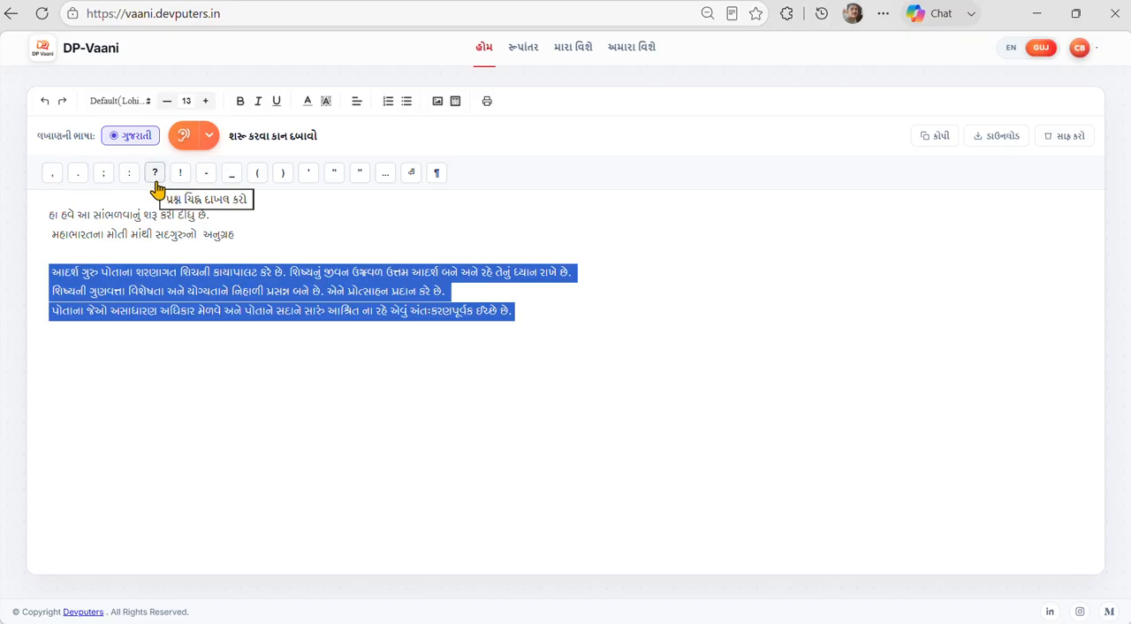
left_click(560, 316)
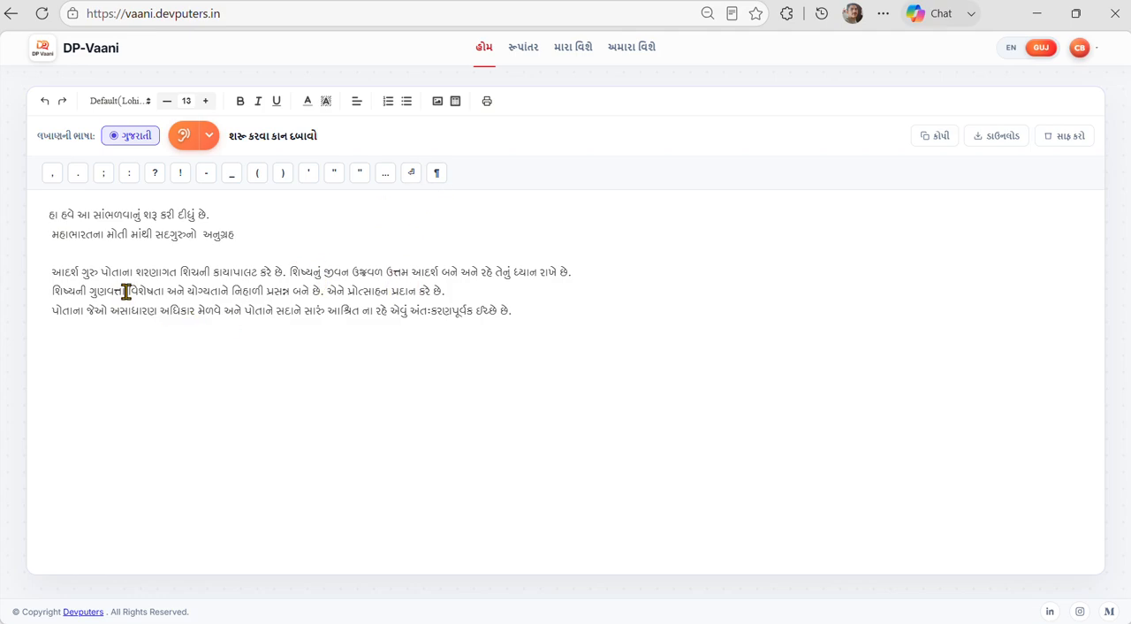
left_click(54, 171)
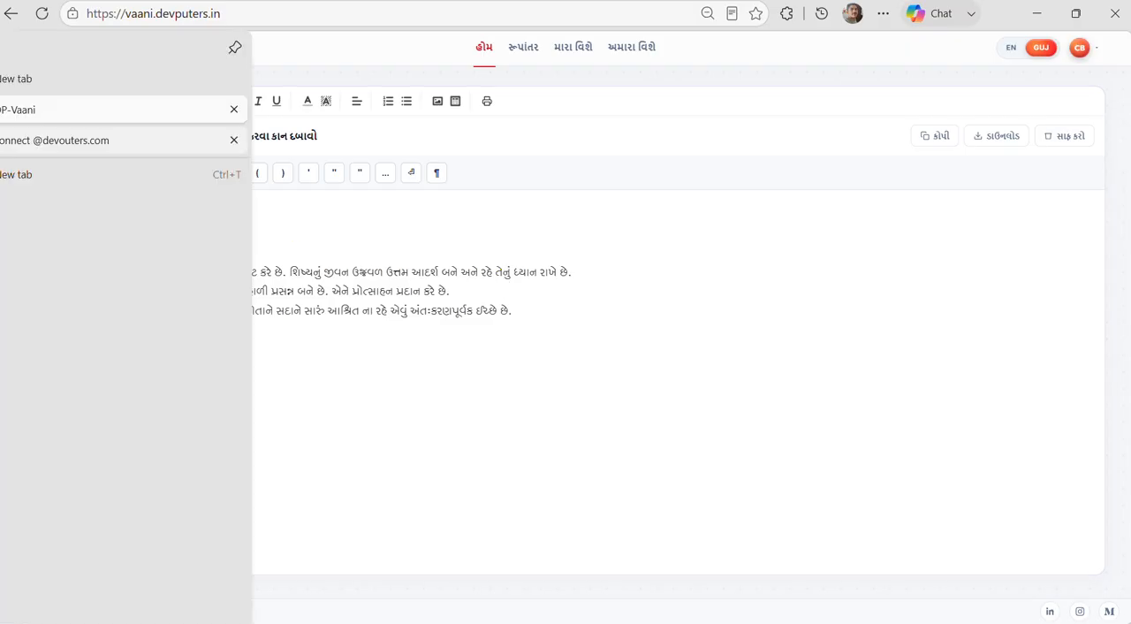
View the Devputers website's home page in the other browser tab and return to the DP-Vaani editor.
left_click(1, 143)
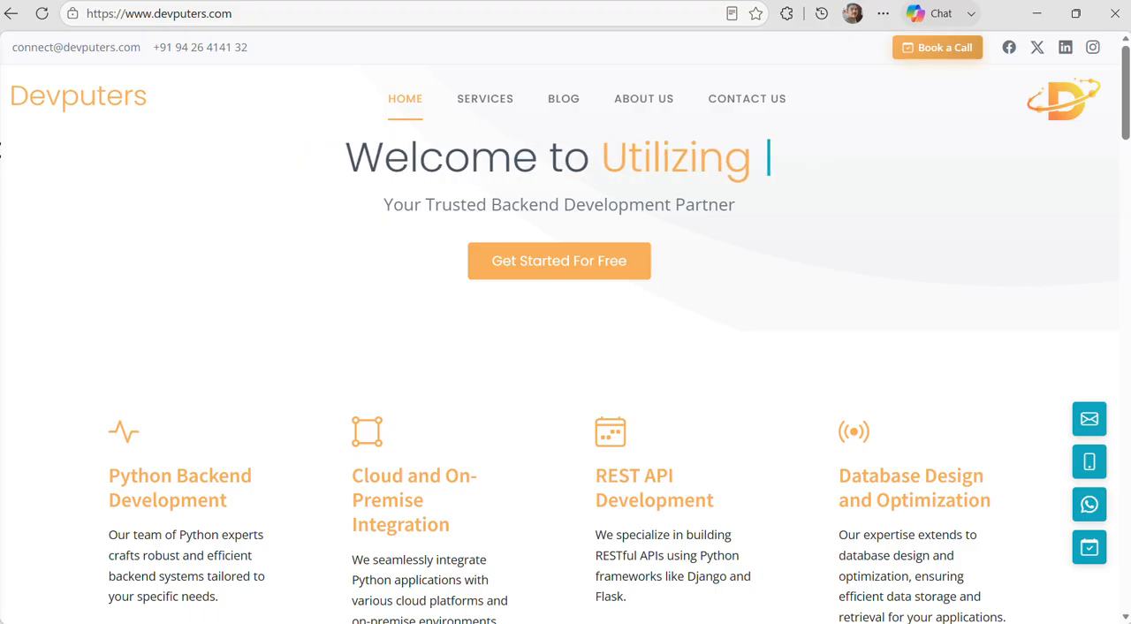
mouse_move(1, 150)
left_click(27, 109)
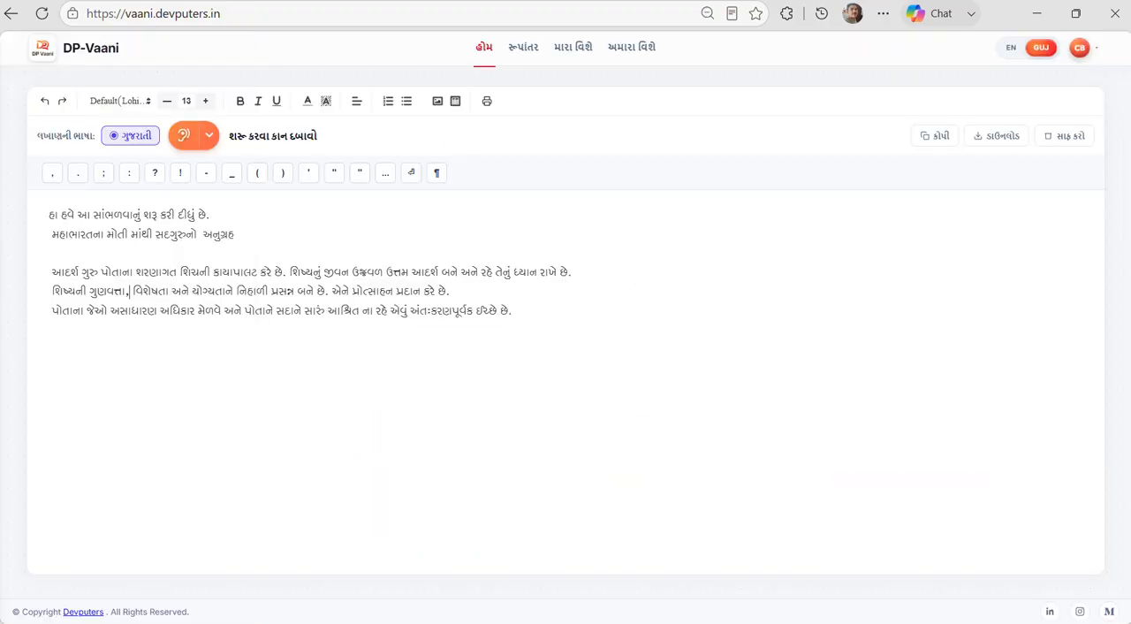
left_click(263, 12)
left_click(304, 337)
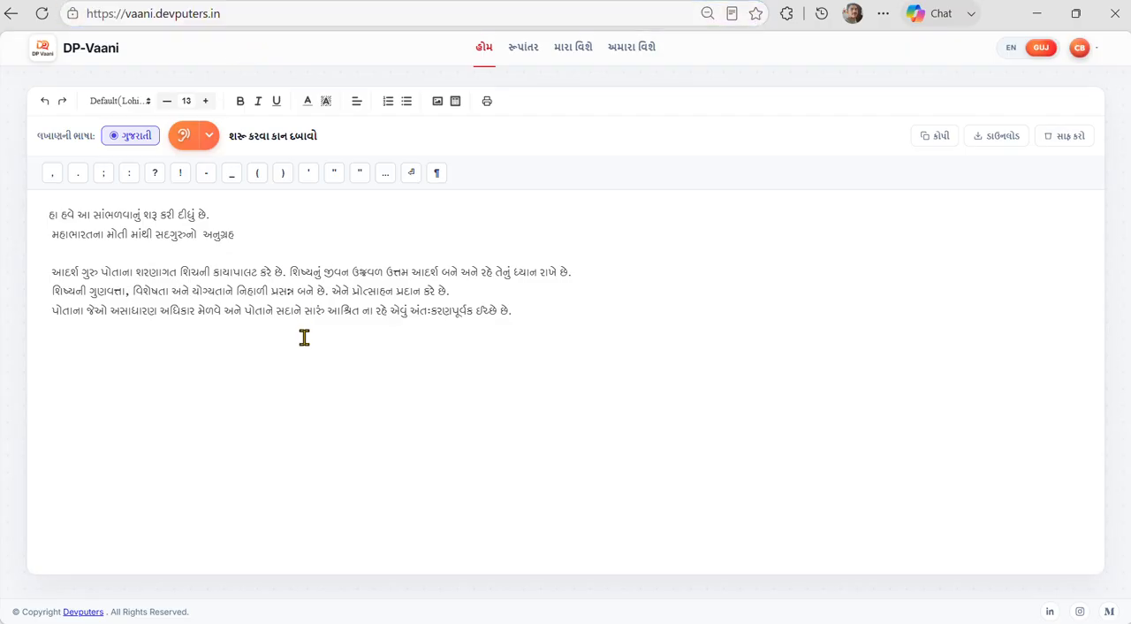